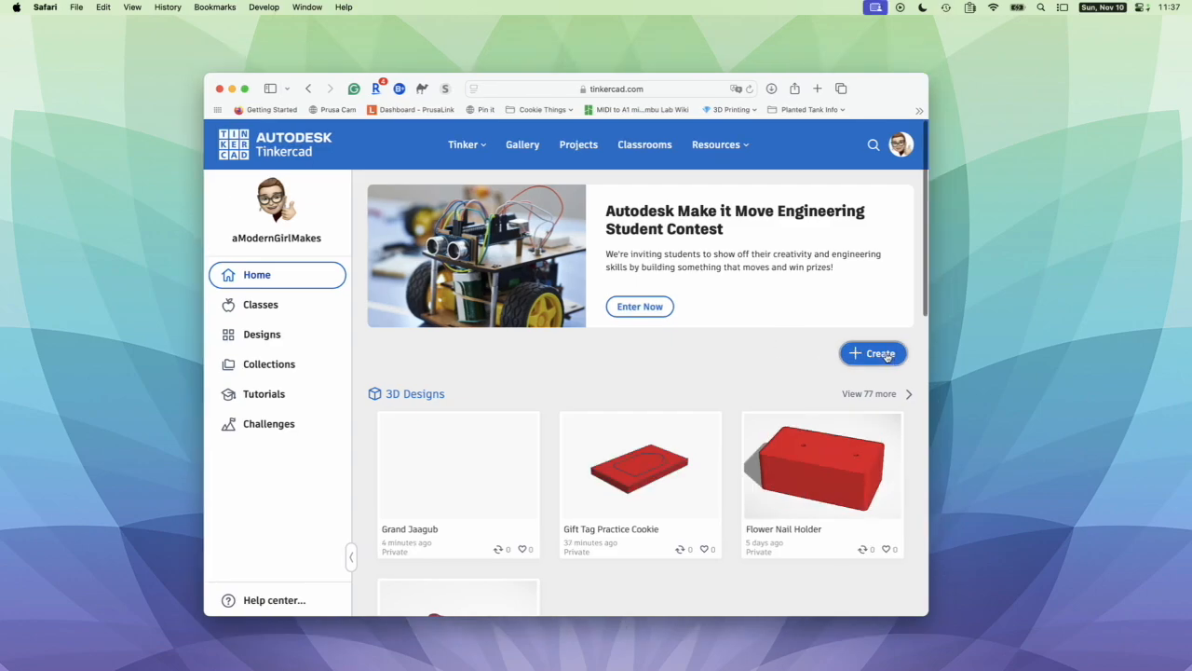
Create a new 3D design with an empty workplane.
click(887, 357)
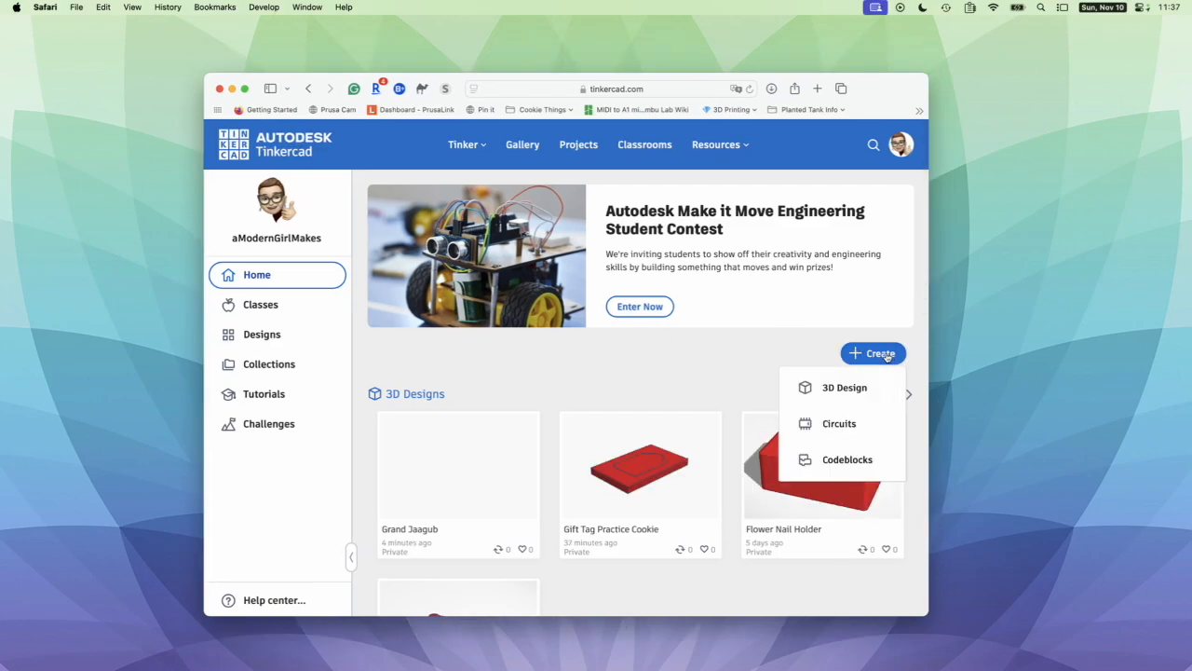
click(839, 388)
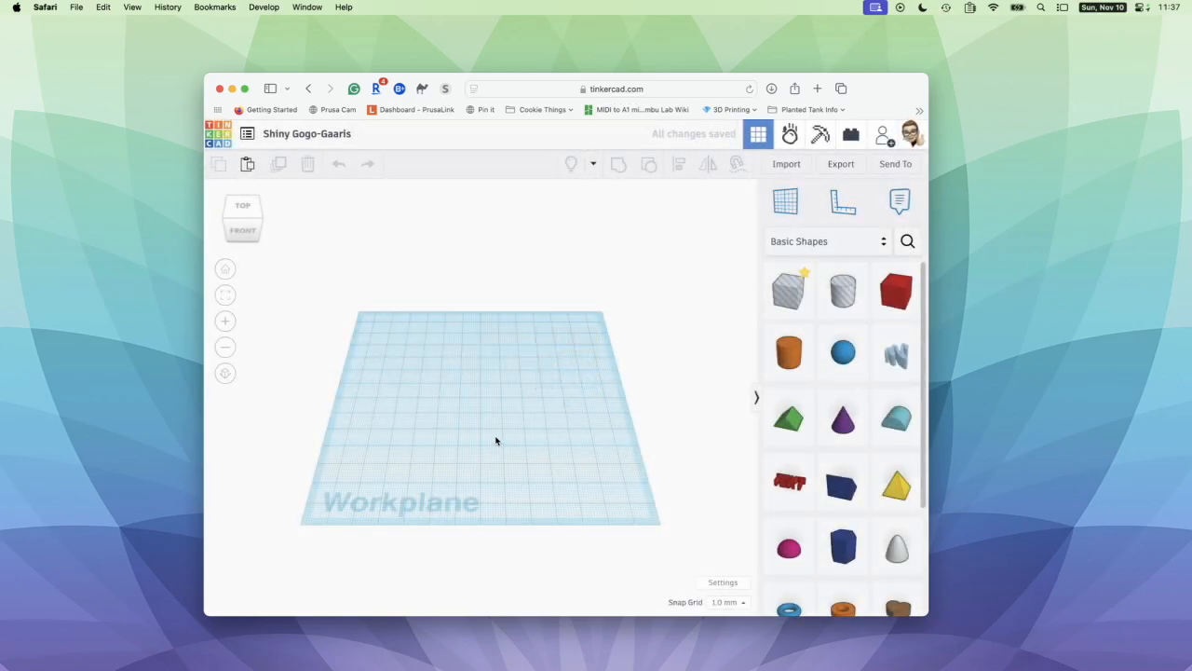
scroll(495, 441, up, 5)
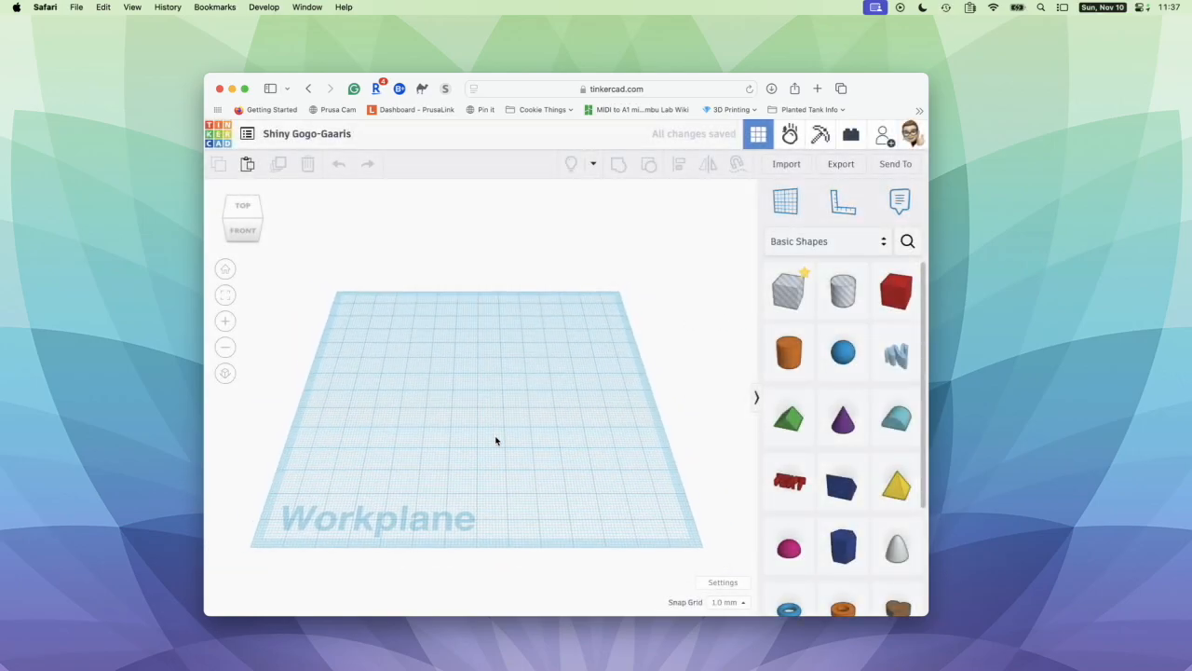
scroll(495, 440, down, 1)
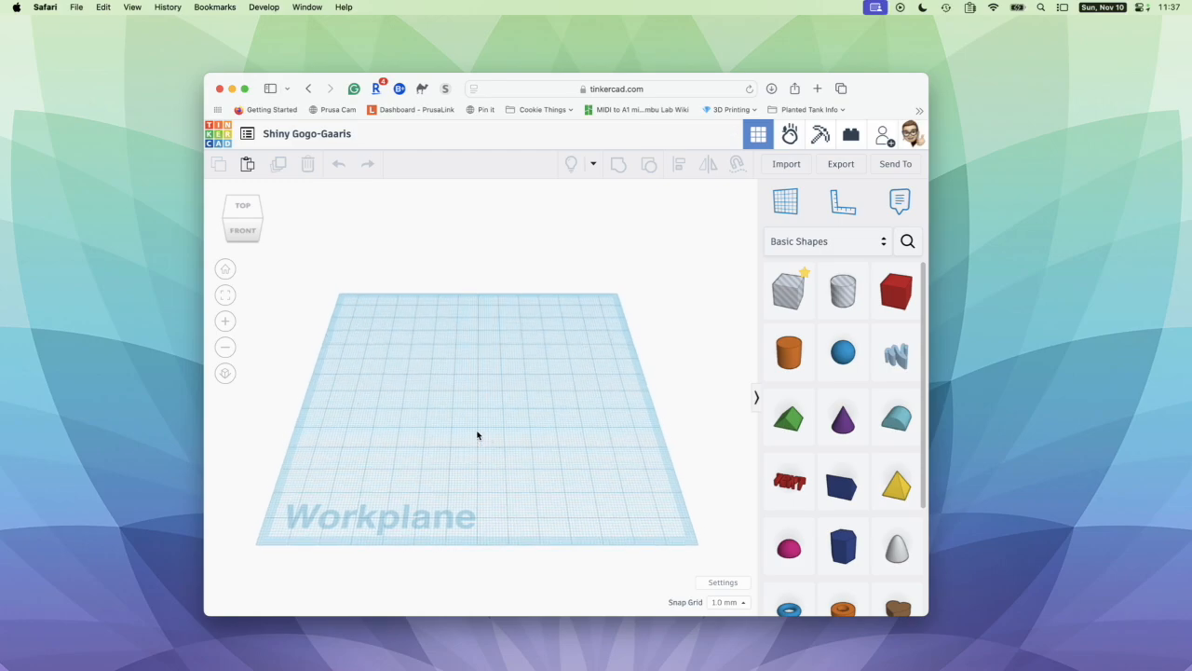
scroll(471, 467, up, 2)
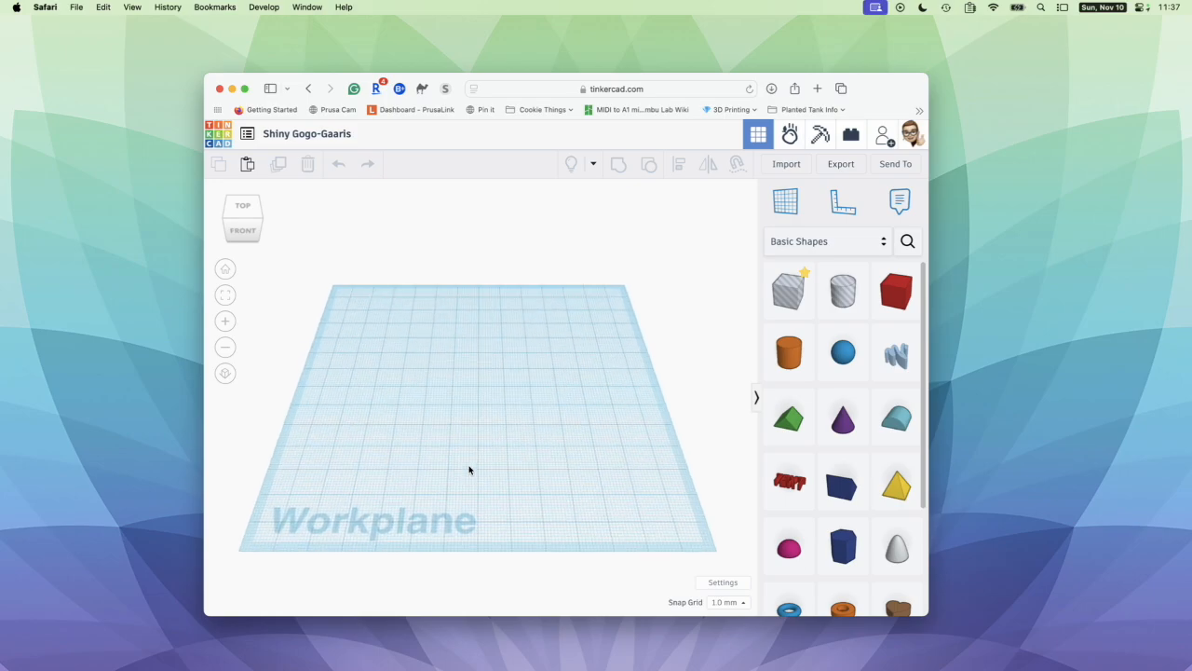
mouse_move(459, 494)
right_down()
mouse_move(469, 378)
mouse_move(460, 484)
mouse_move(500, 486)
mouse_move(559, 458)
mouse_move(457, 497)
mouse_move(465, 508)
right_up()
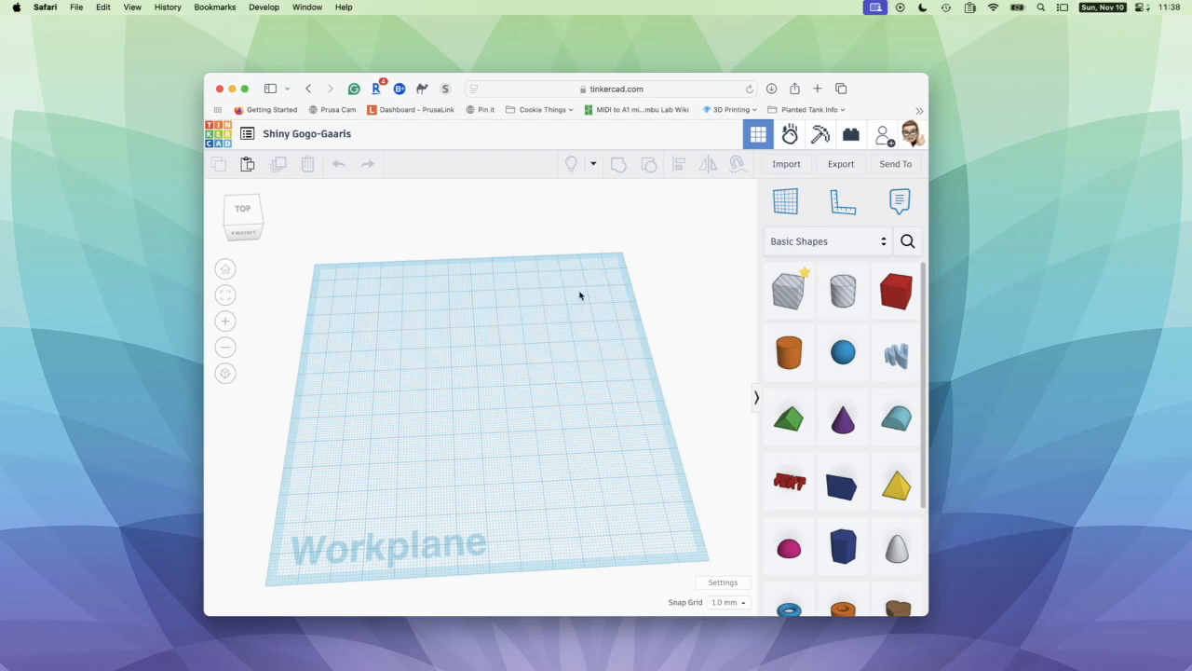
Import Bayberry Leaf-3.25.stl in millimeters at 100% scale and nudge the cutter slightly on the workplane.
click(789, 165)
click(560, 370)
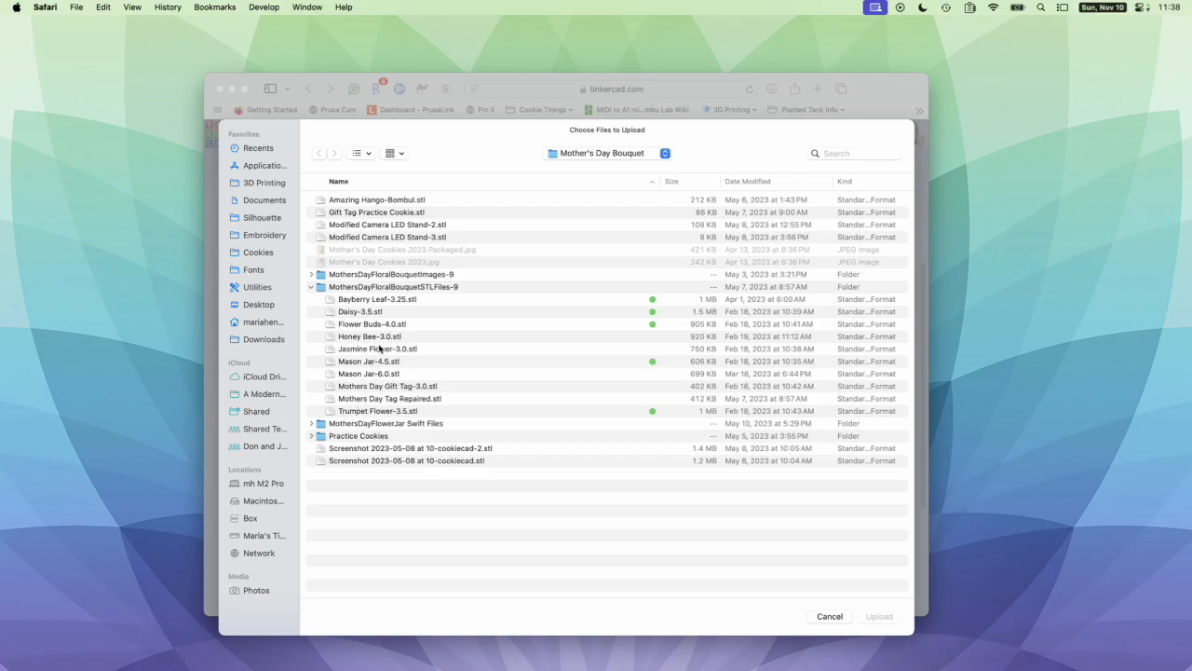
click(350, 300)
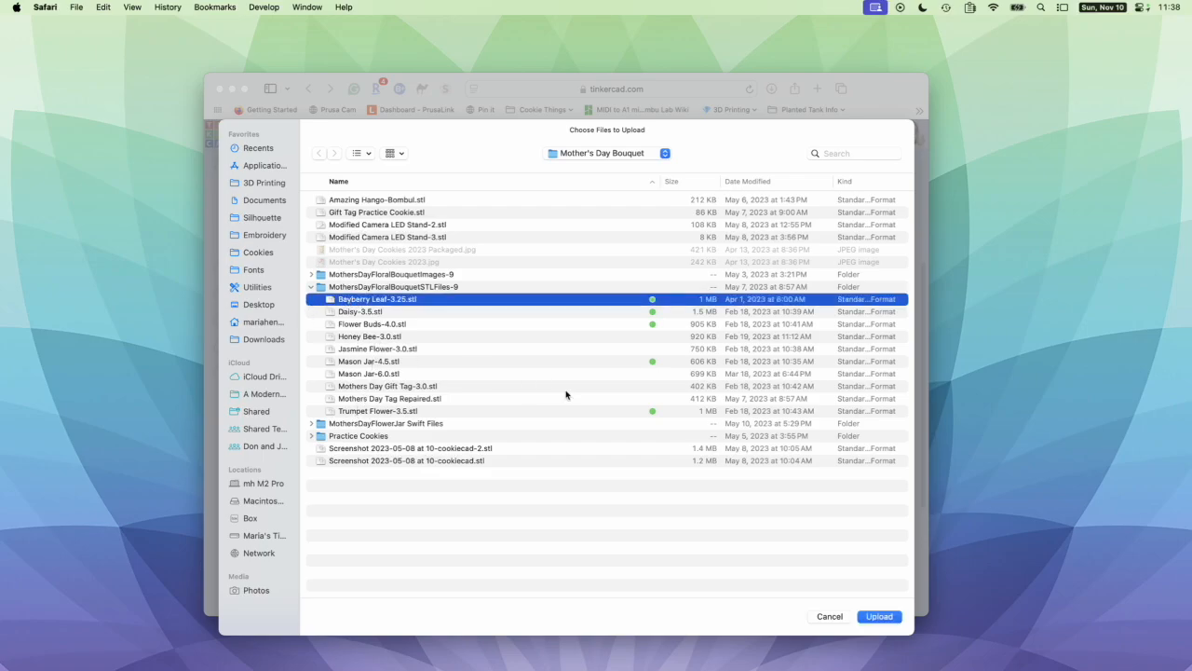
click(880, 616)
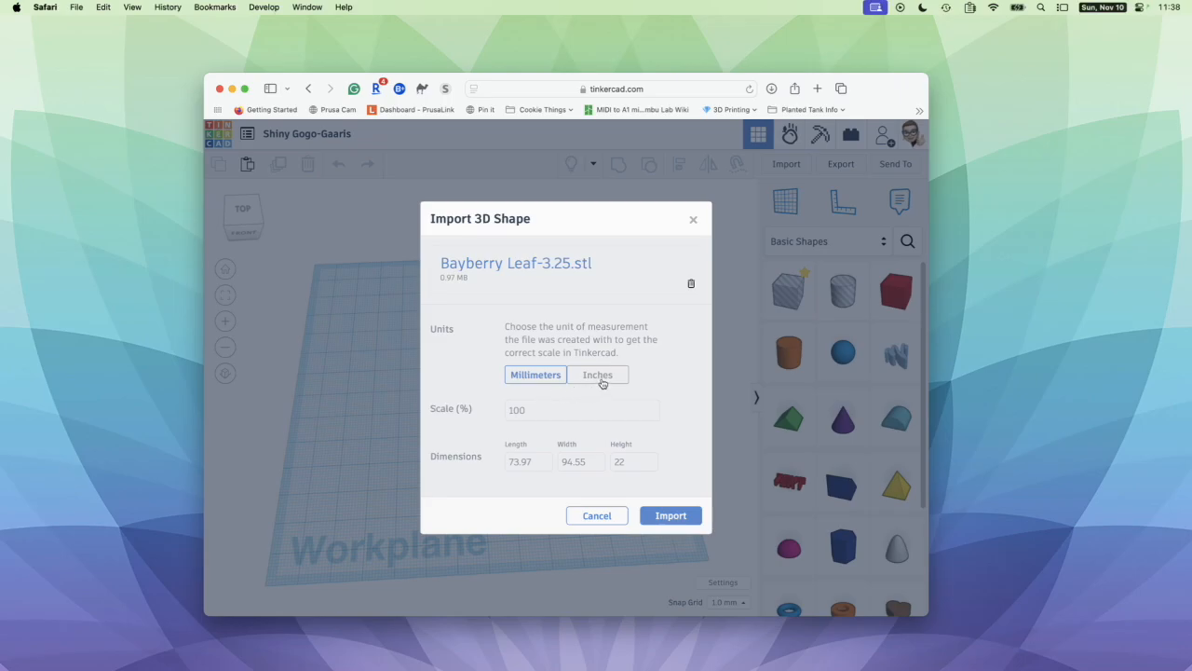
click(671, 518)
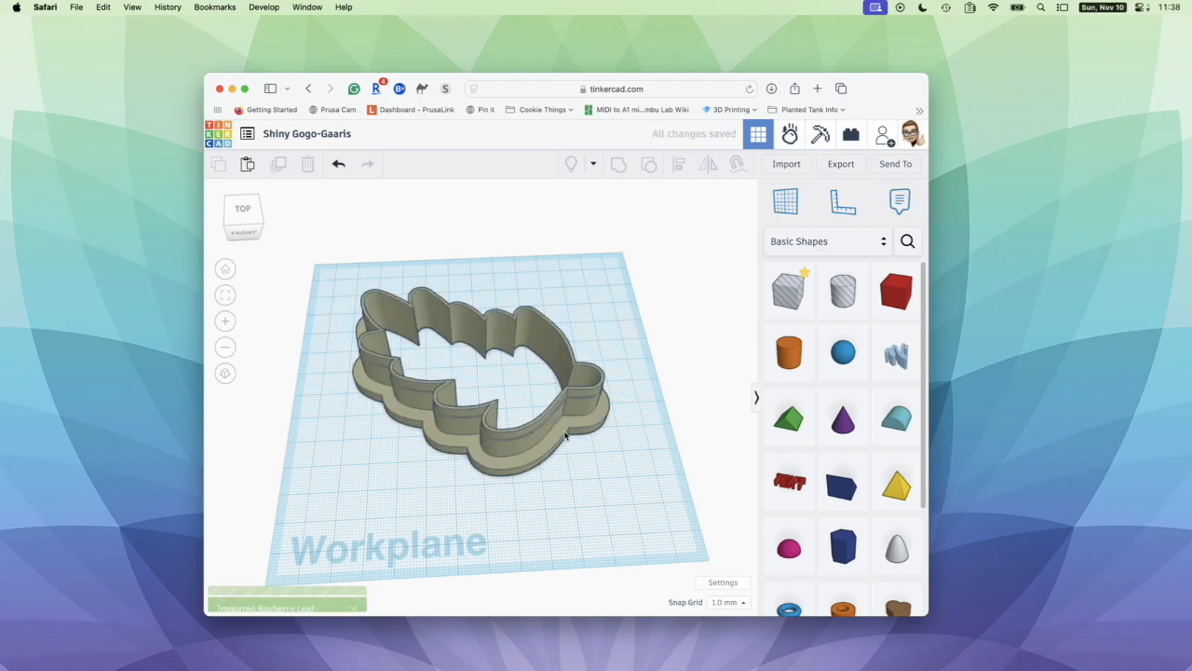
mouse_move(536, 464)
mouse_down()
mouse_move(535, 447)
mouse_move(540, 467)
mouse_up()
click(531, 495)
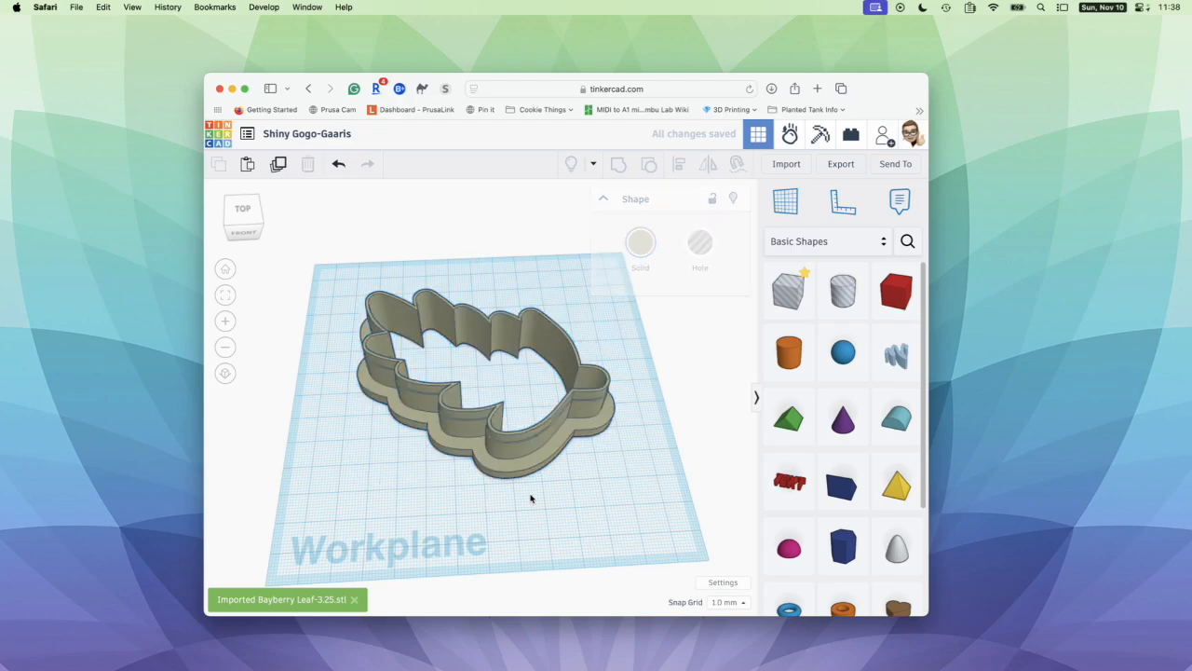
Turn the imported leaf cutter into a hole shape.
mouse_move(524, 525)
right_down()
mouse_move(532, 412)
mouse_move(516, 571)
mouse_move(518, 524)
right_up()
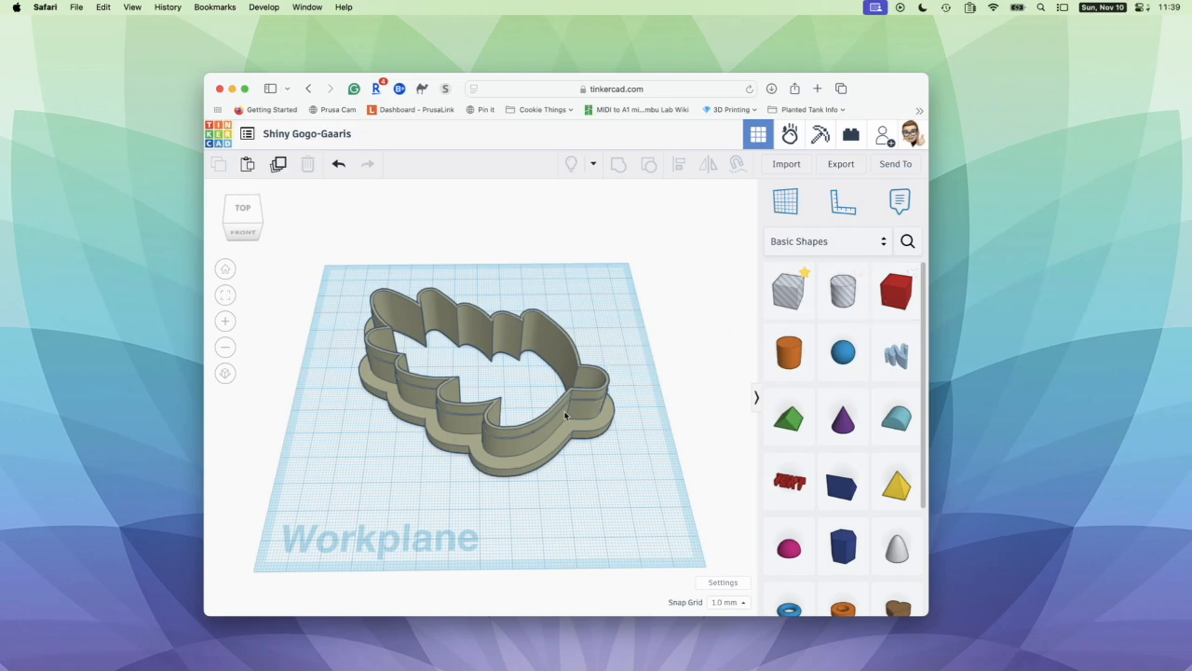
click(530, 431)
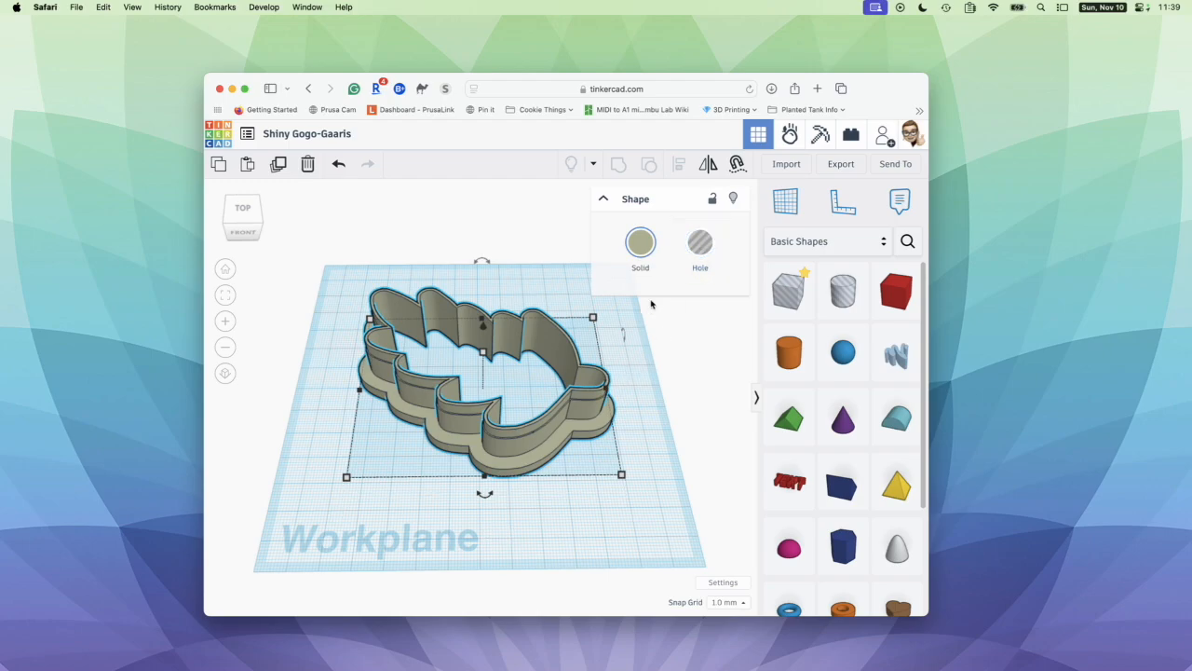
click(701, 244)
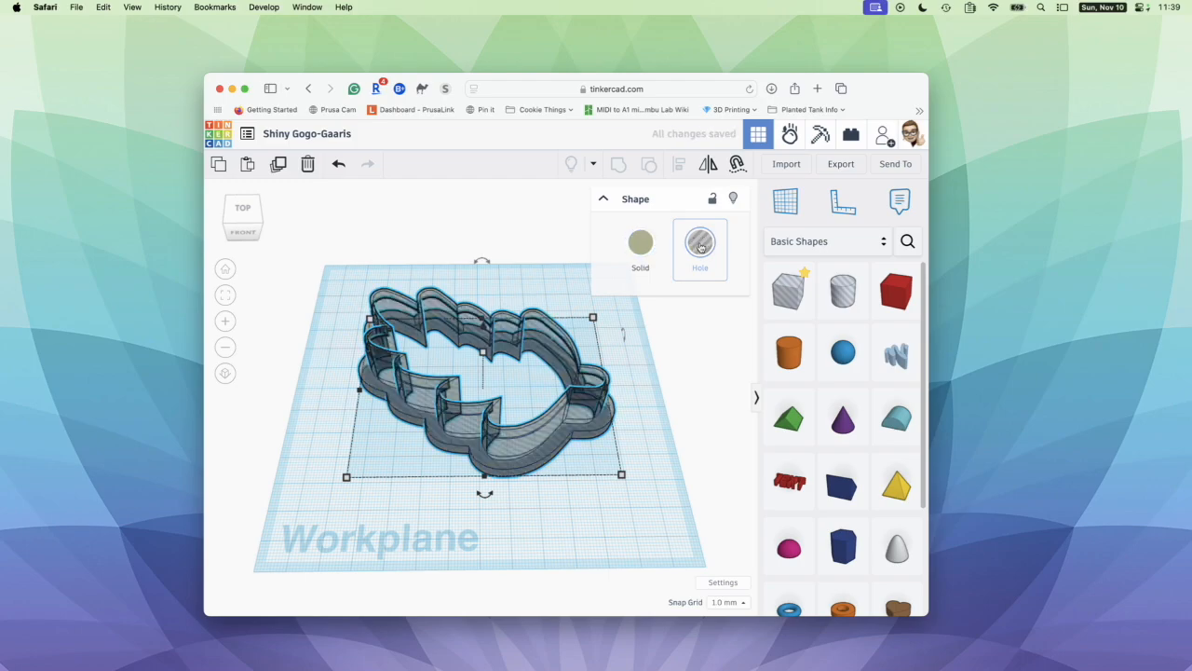
click(578, 507)
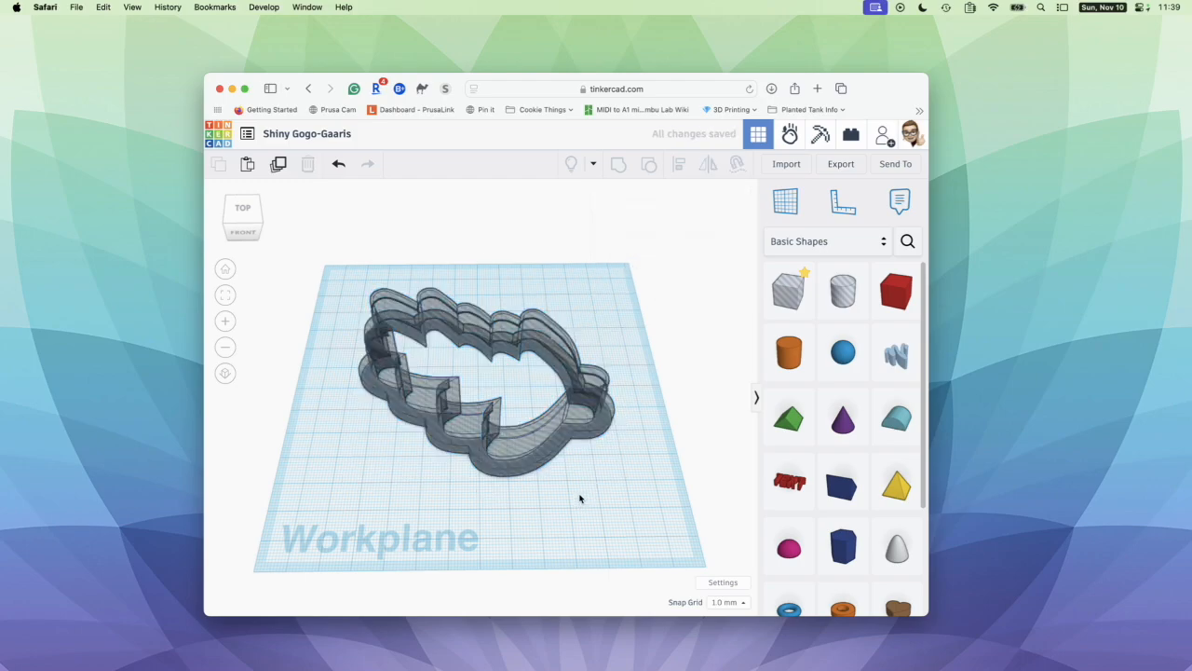
Place a solid box at the workplane's back corner and stretch it to about 110 x 96 mm so it covers the whole leaf outline.
click(892, 291)
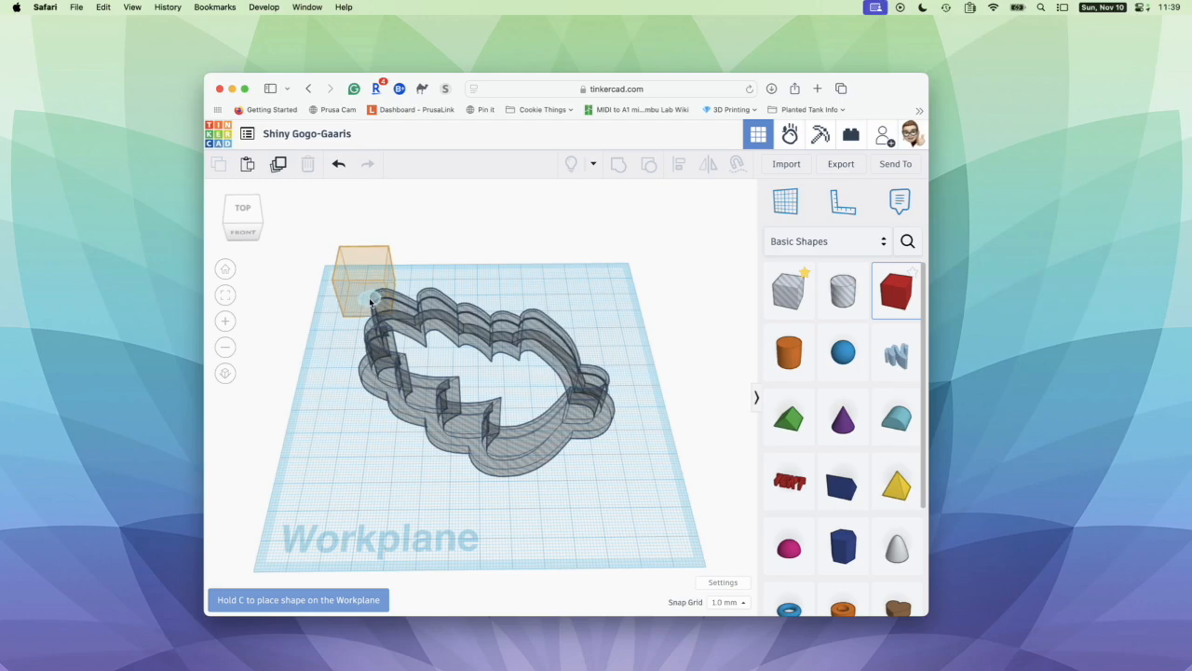
click(370, 305)
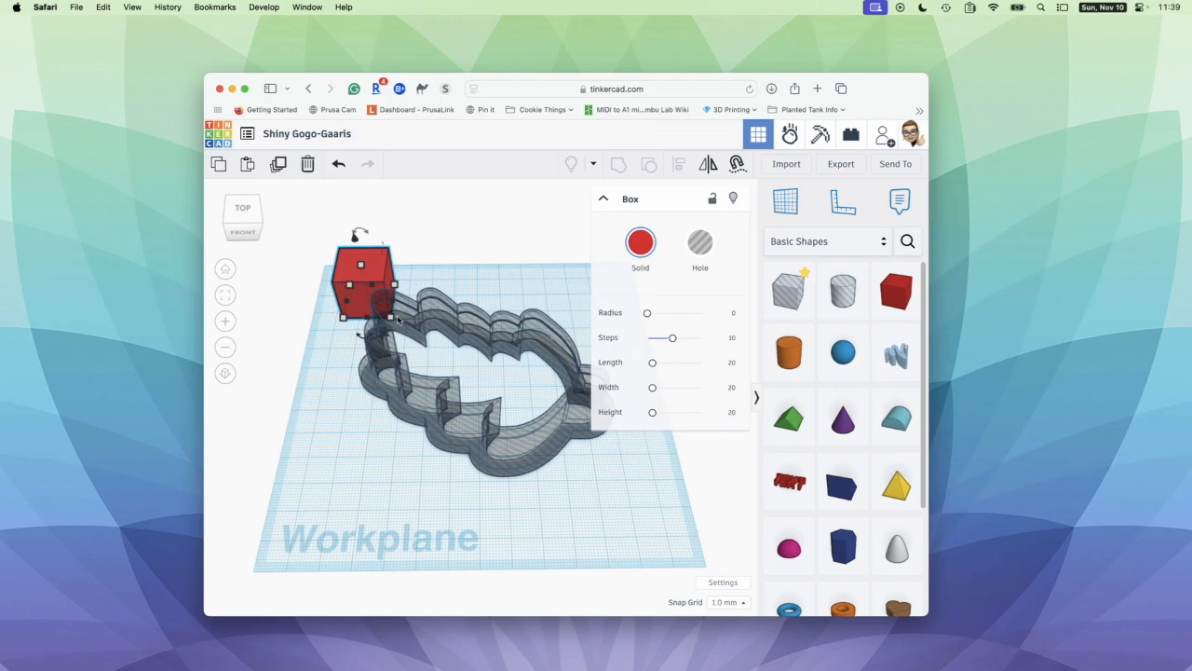
drag(391, 321, 635, 478)
right_drag(515, 524, 512, 573)
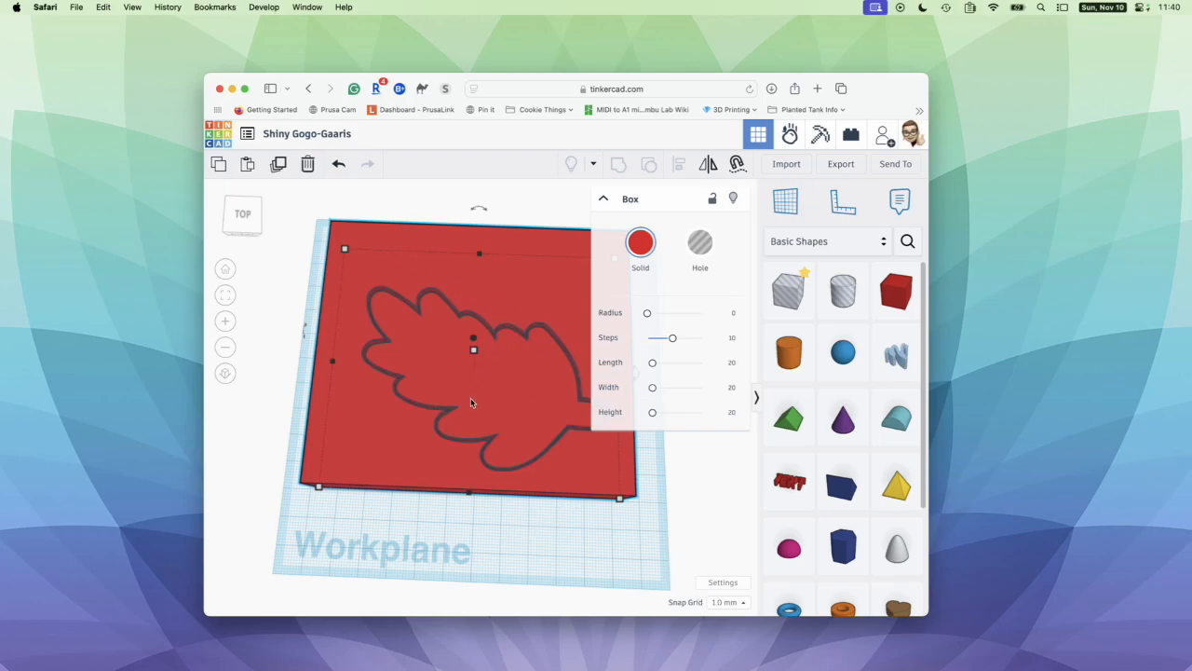
right_drag(535, 535, 538, 491)
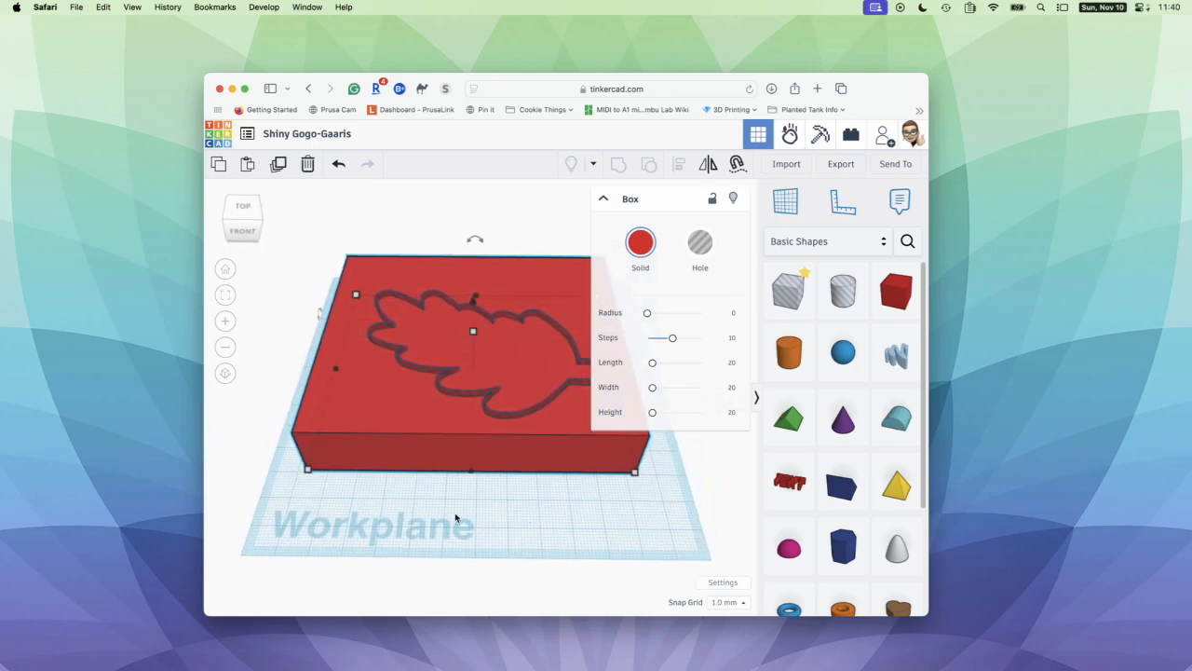
right_drag(455, 512, 442, 476)
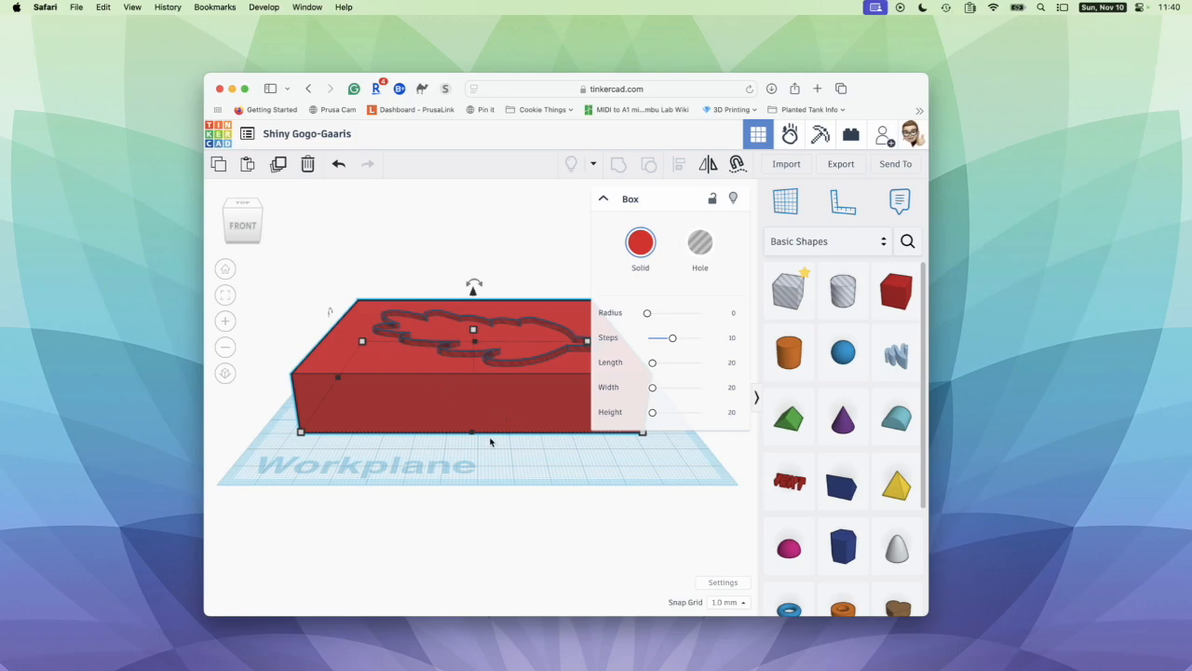
right_drag(481, 447, 474, 471)
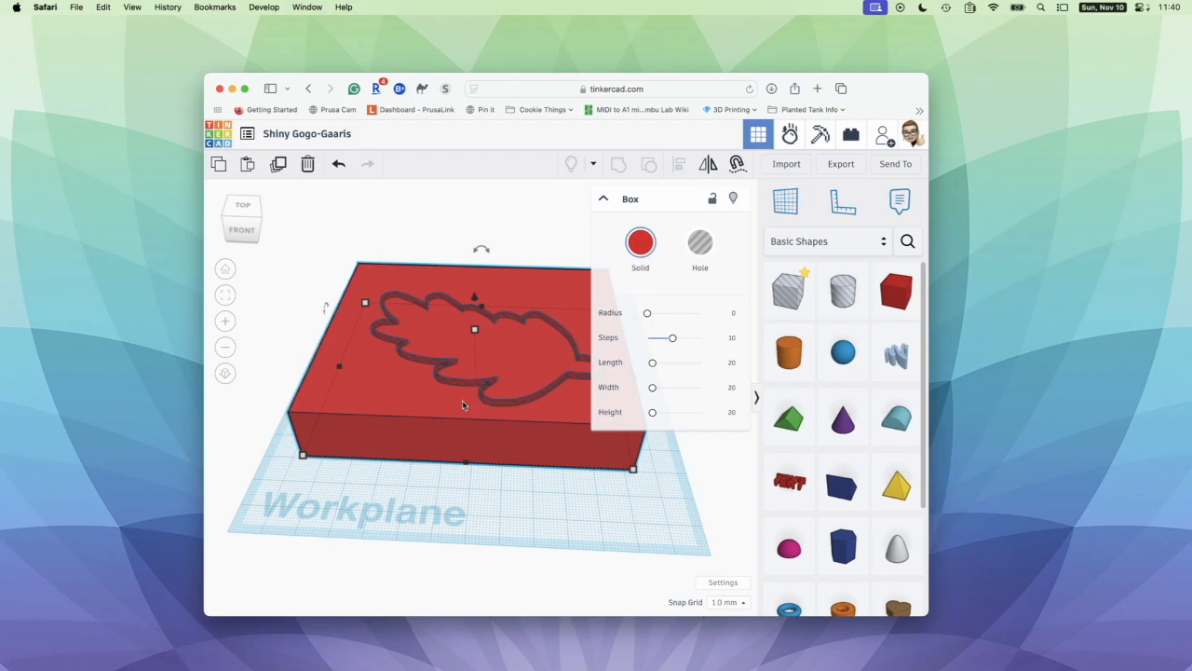
Group the red box with the leaf hole to cut the leaf outline into the box.
key(Escape)
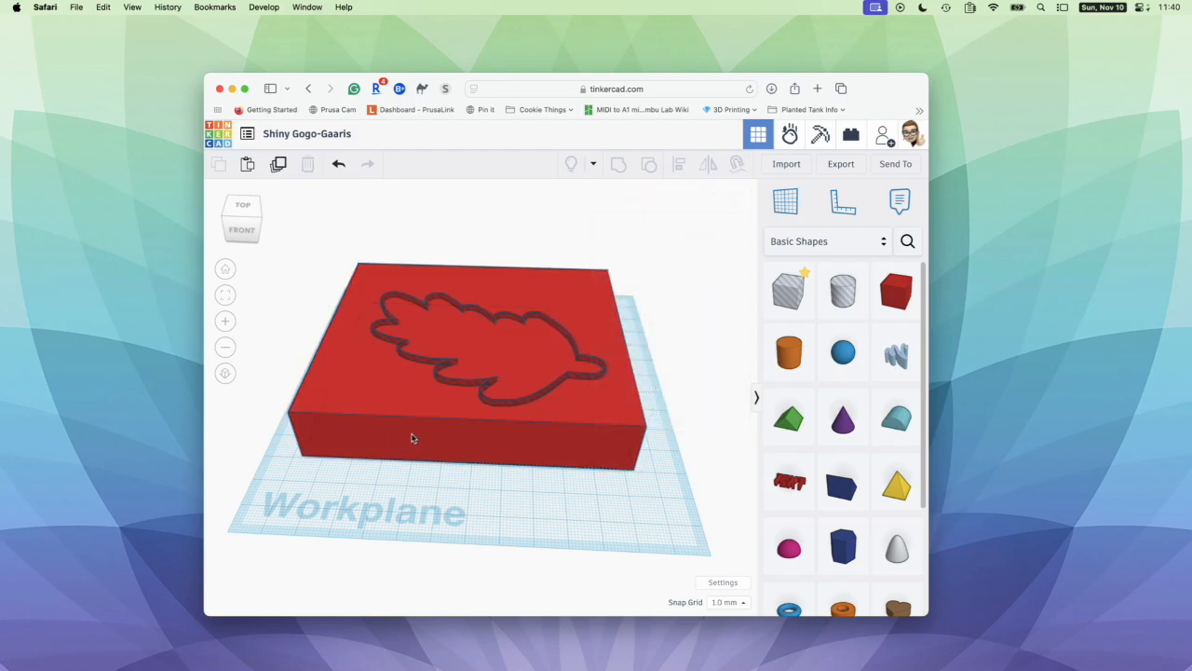
click(413, 438)
shift+click(475, 382)
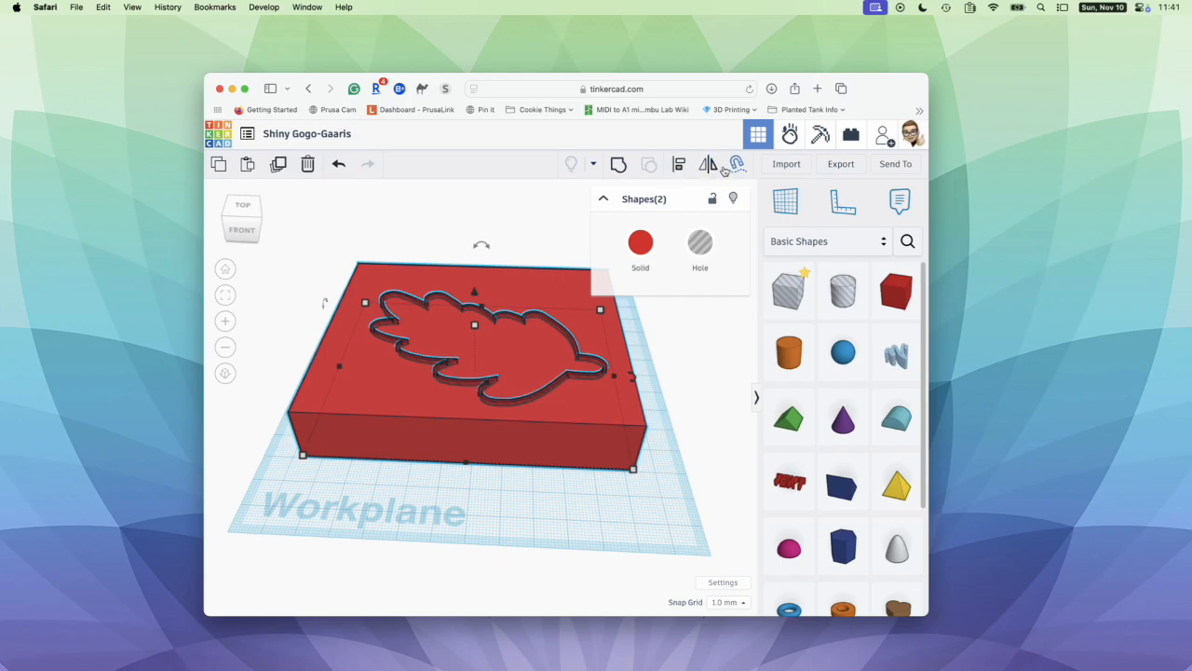
click(620, 166)
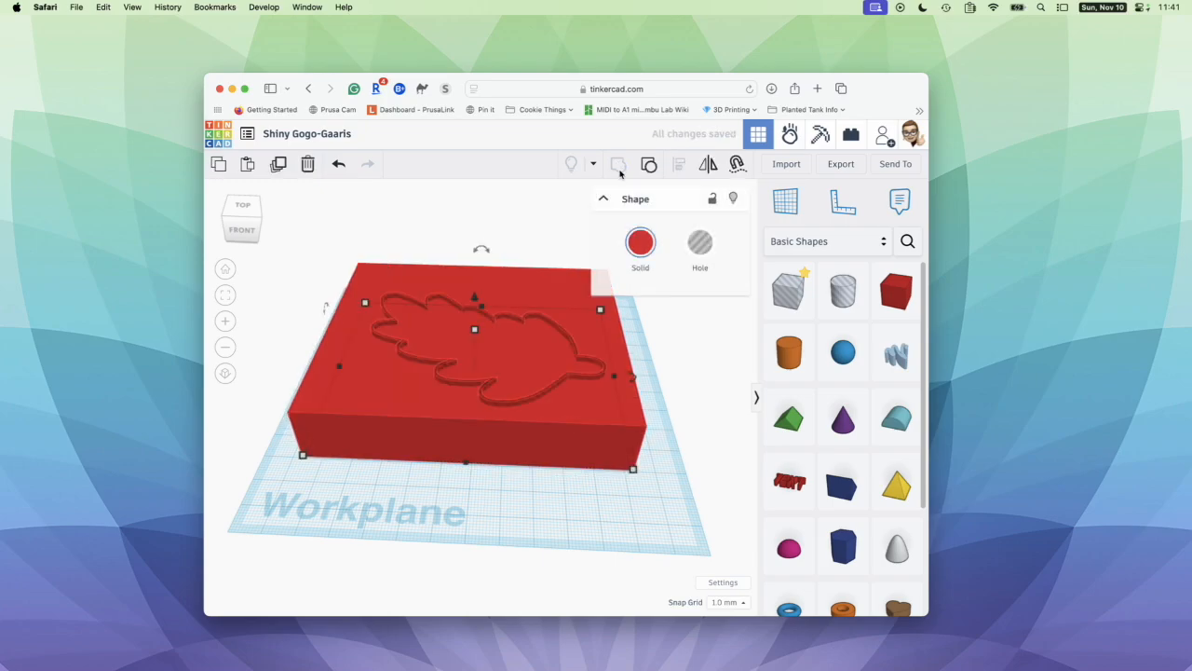
right_drag(560, 478, 568, 553)
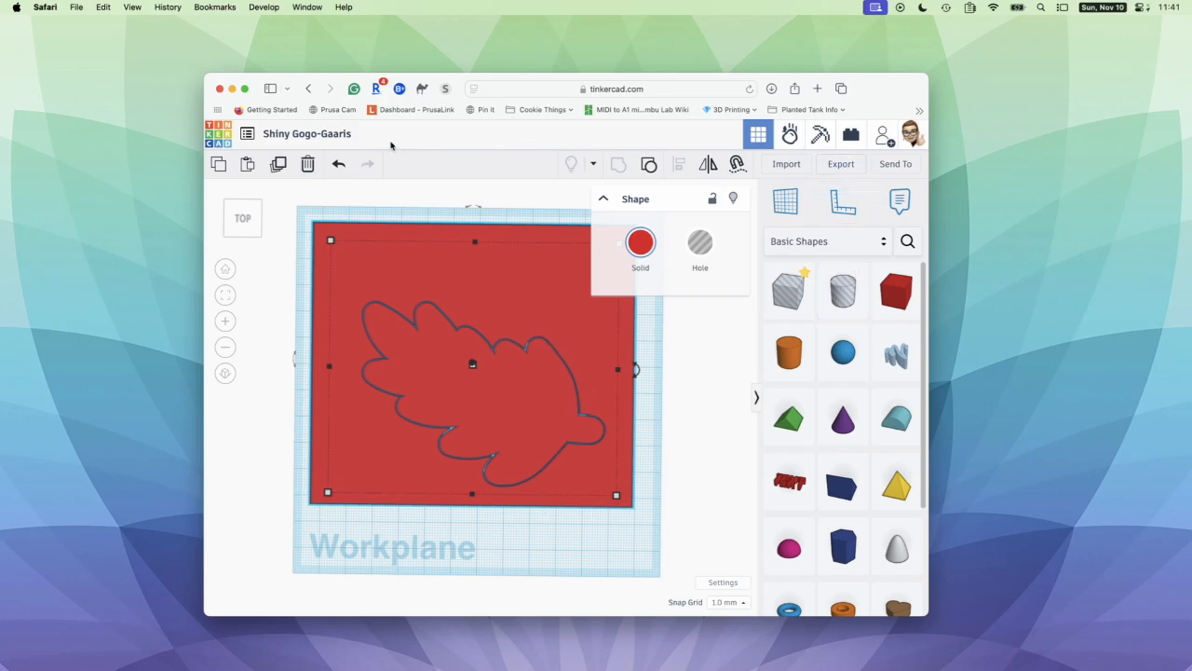
Rename the design as Leaf Practice Cookie.
click(306, 136)
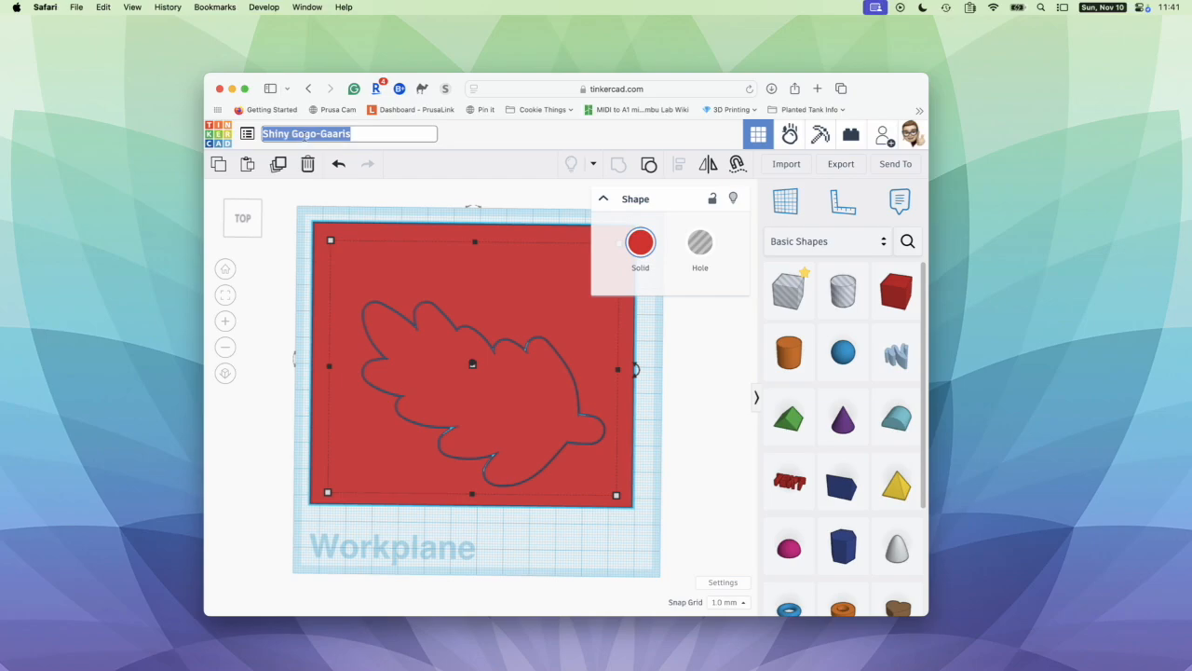
text(Leaf.)
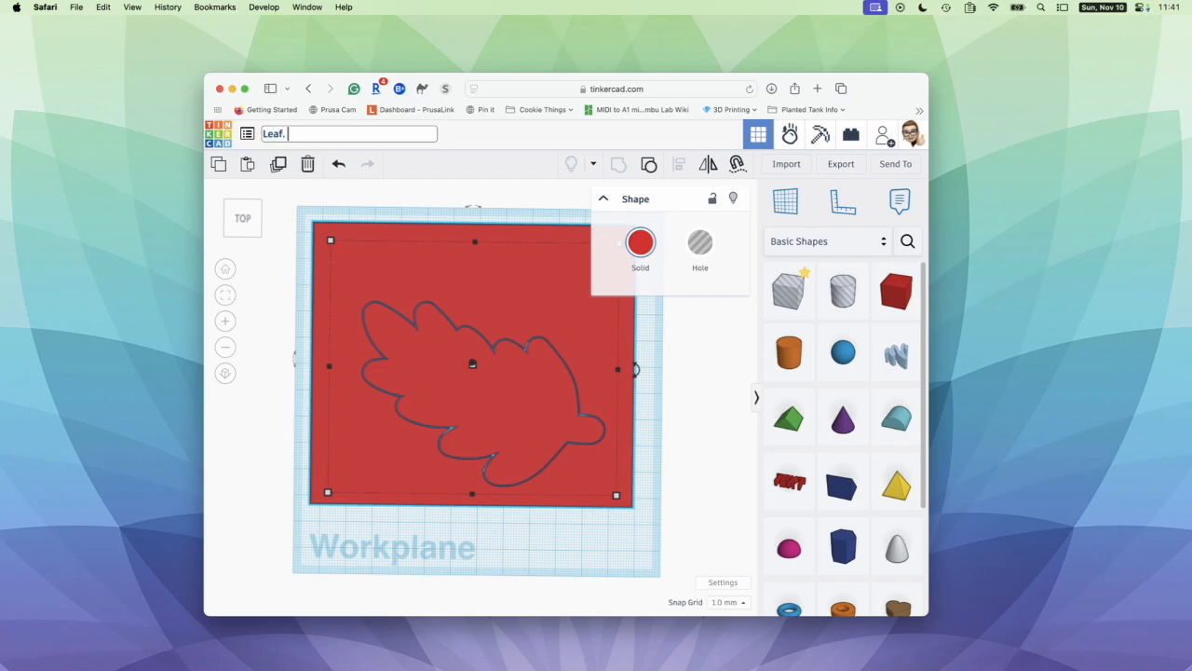
key(BackSpace)
text(Practice Cookie)
key(Return)
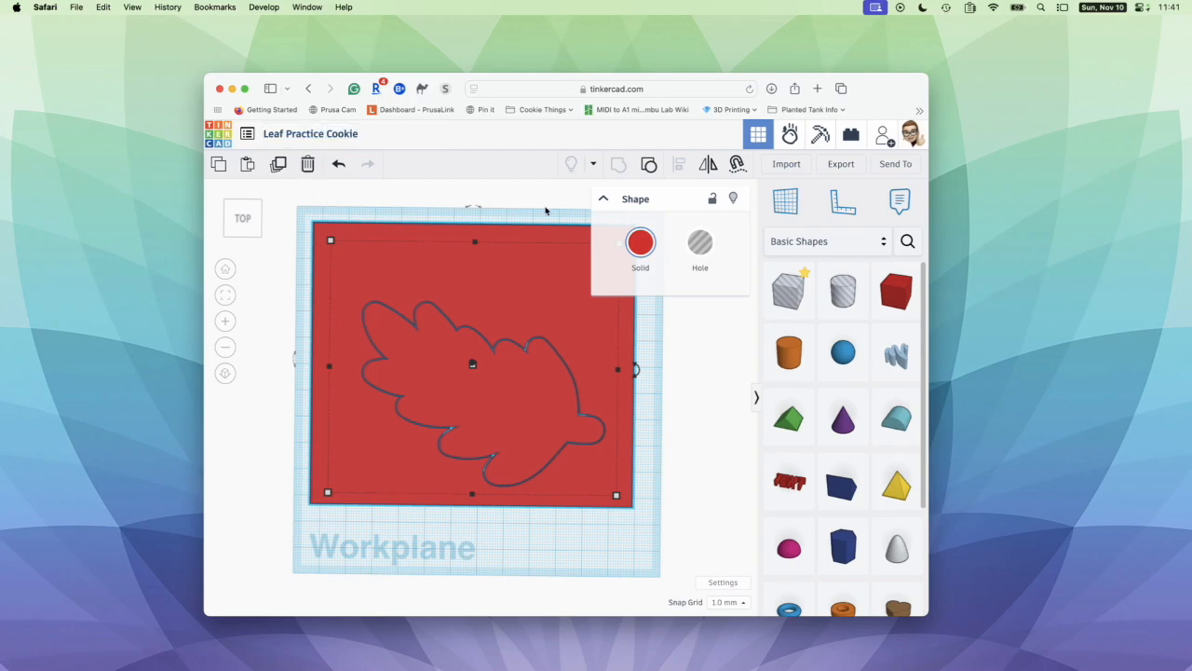
Export the selected shape as an STL file and open the downloaded Leaf Practice Cookie.stl in Bambu Studio.
click(838, 164)
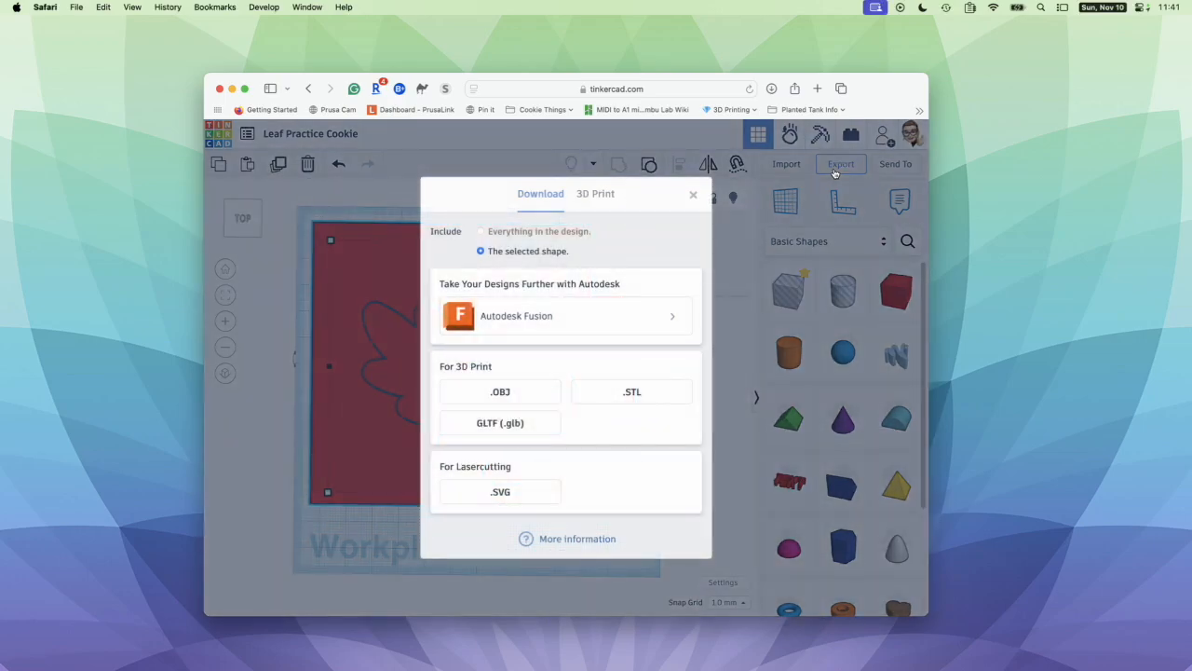
click(600, 398)
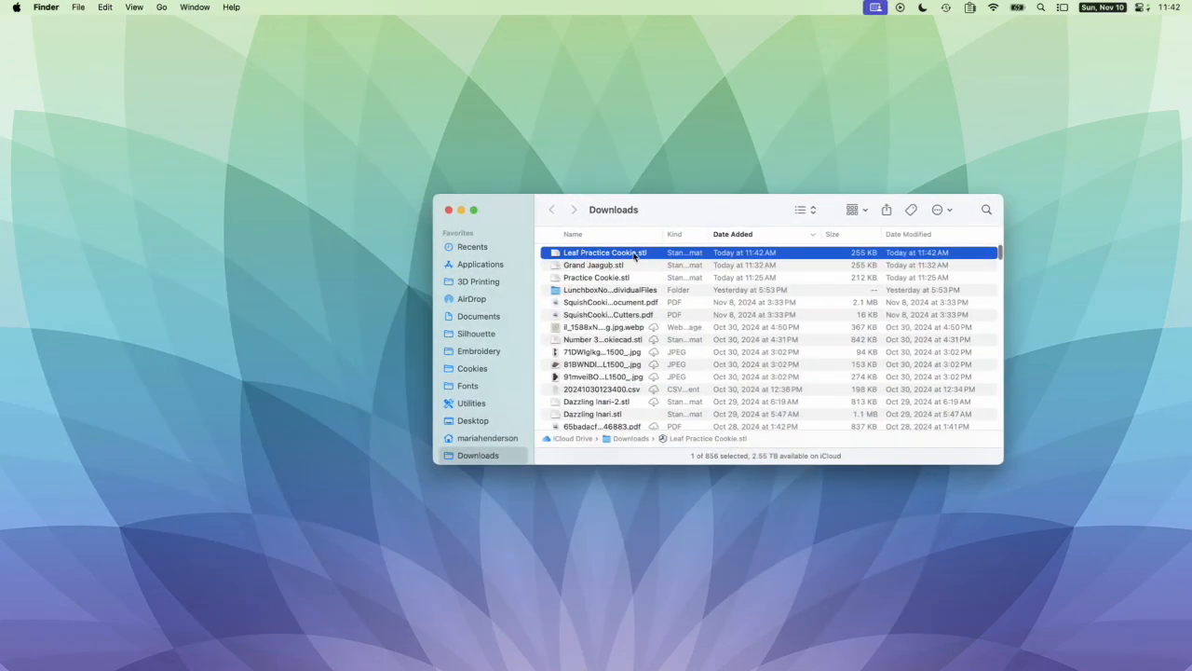
right_click(557, 254)
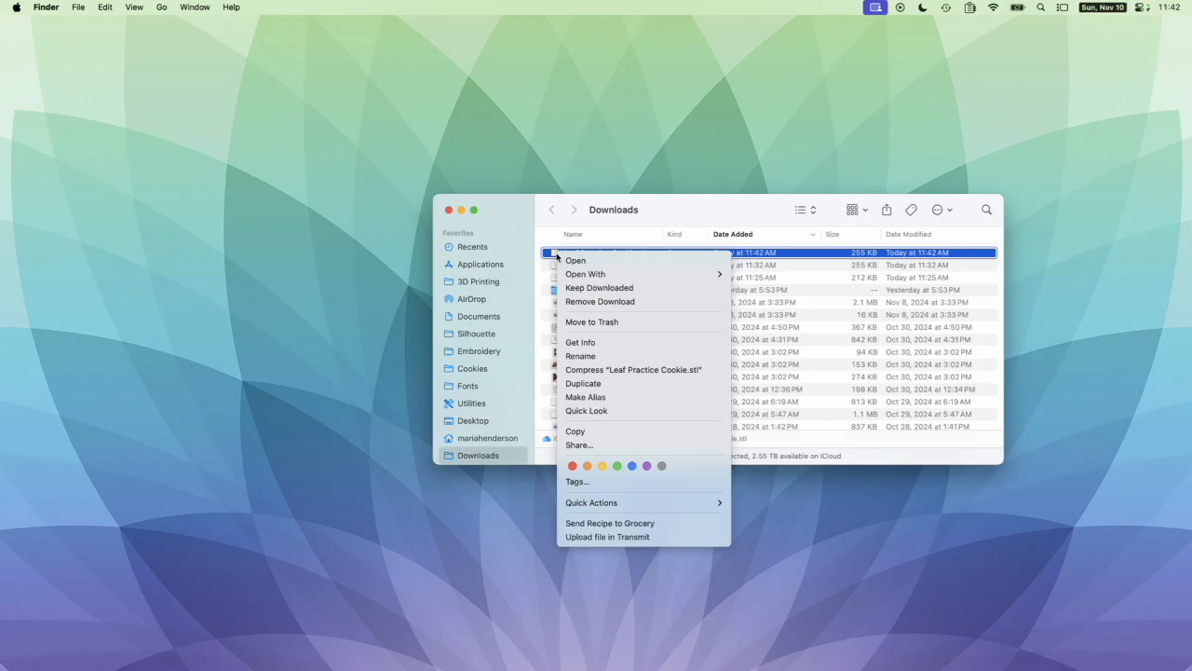
mouse_move(599, 273)
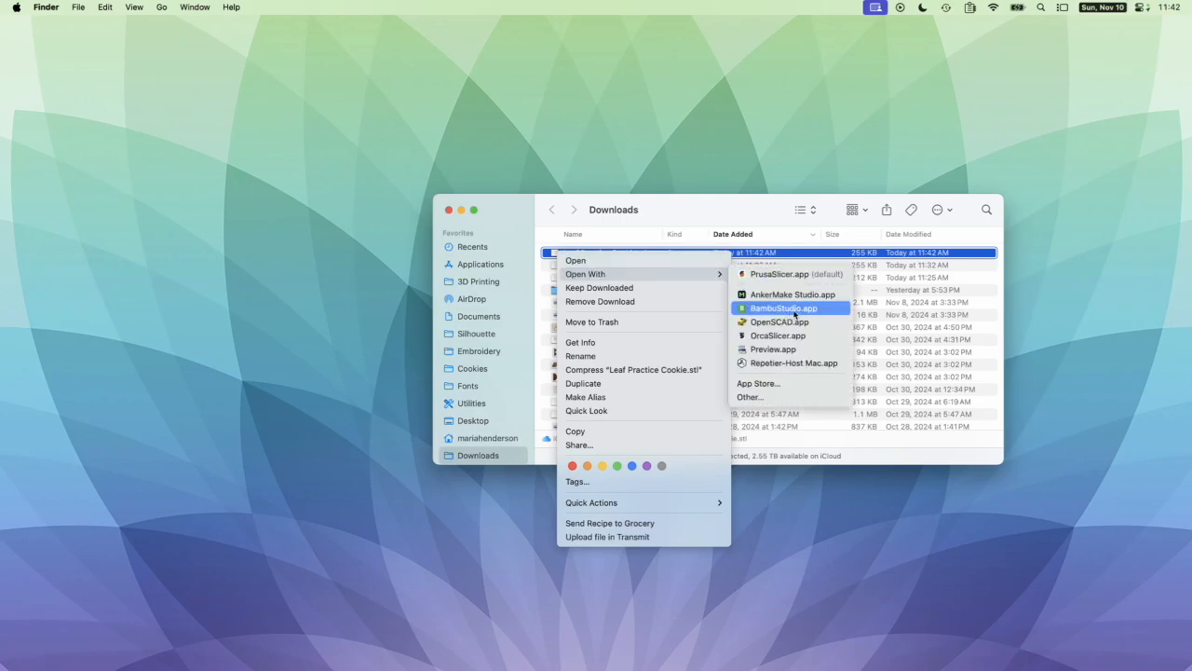
click(746, 310)
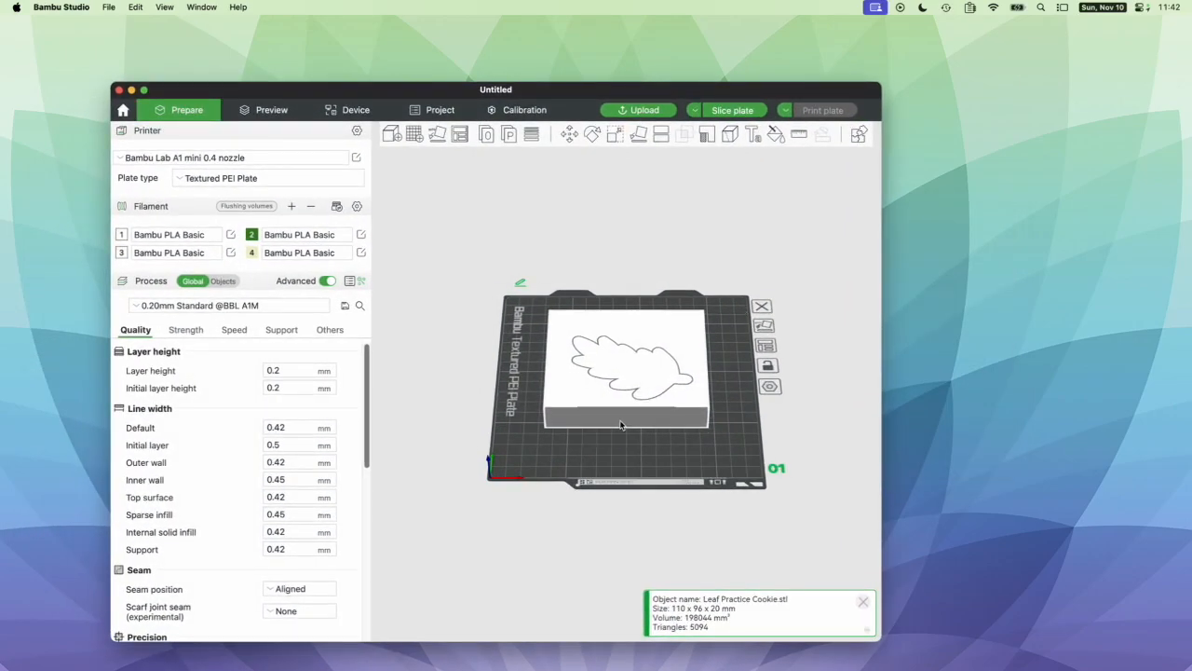
mouse_move(614, 436)
mouse_down()
mouse_move(617, 463)
mouse_move(615, 446)
mouse_up()
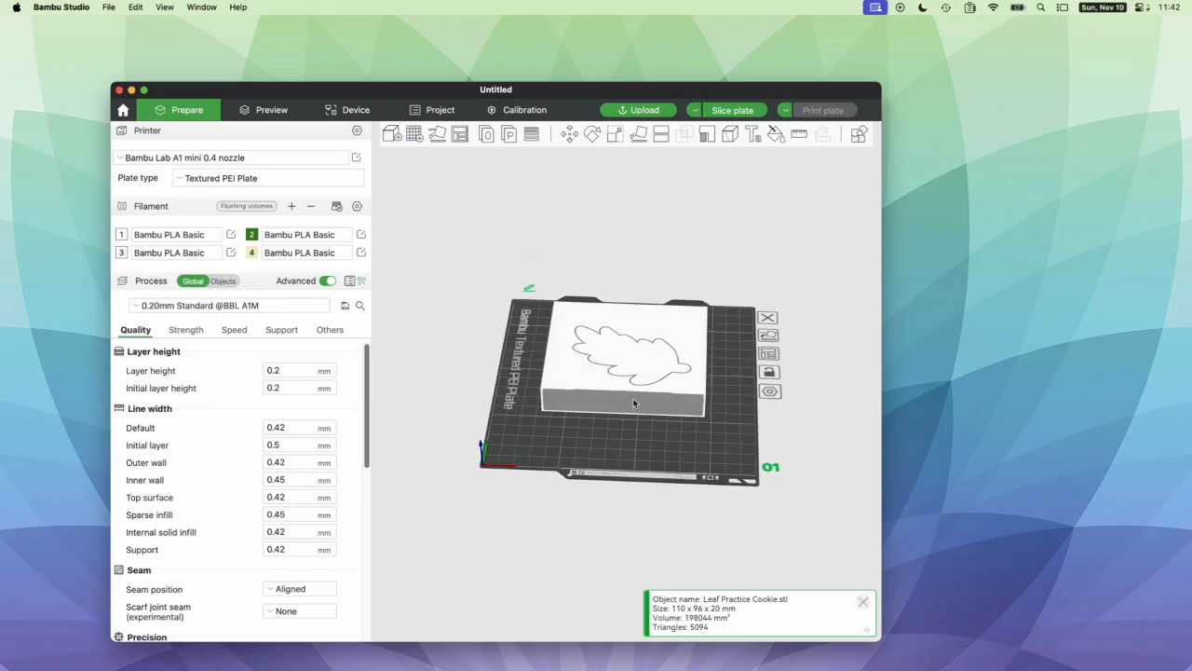
scroll(667, 431, down, 1)
scroll(667, 431, up, 2)
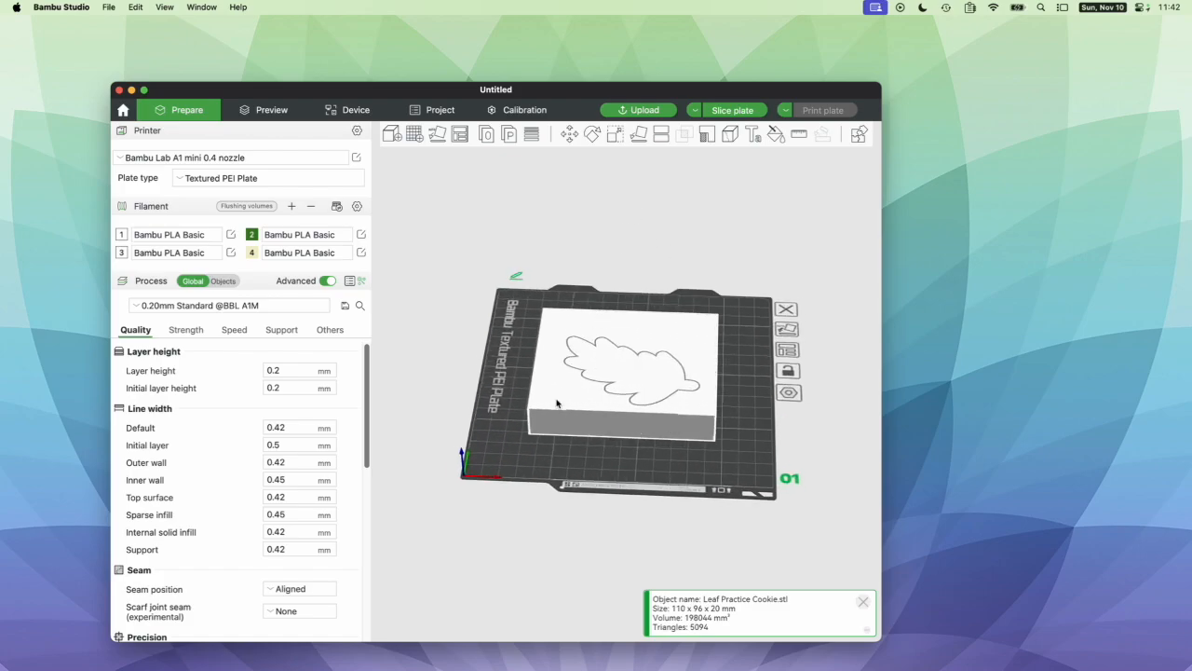
Split the imported model into separate objects, then move the outer box off the plate and delete it, keeping the leaf.
click(487, 136)
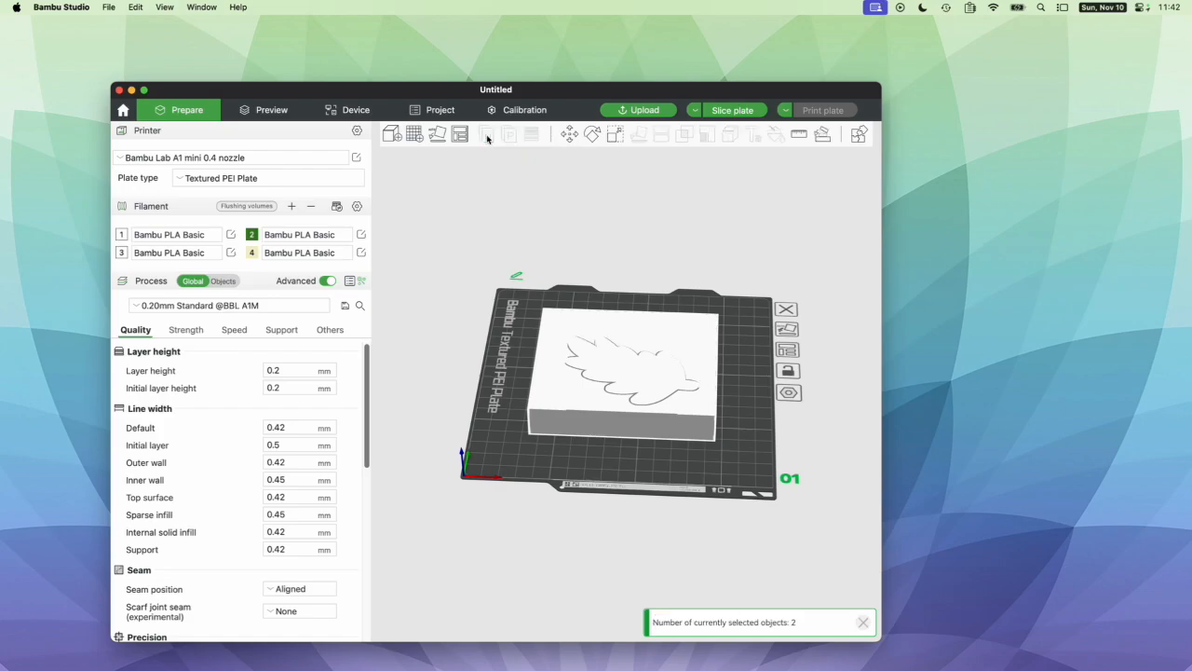
mouse_move(586, 422)
mouse_down()
mouse_move(565, 419)
mouse_move(588, 438)
mouse_move(593, 422)
mouse_up()
click(494, 430)
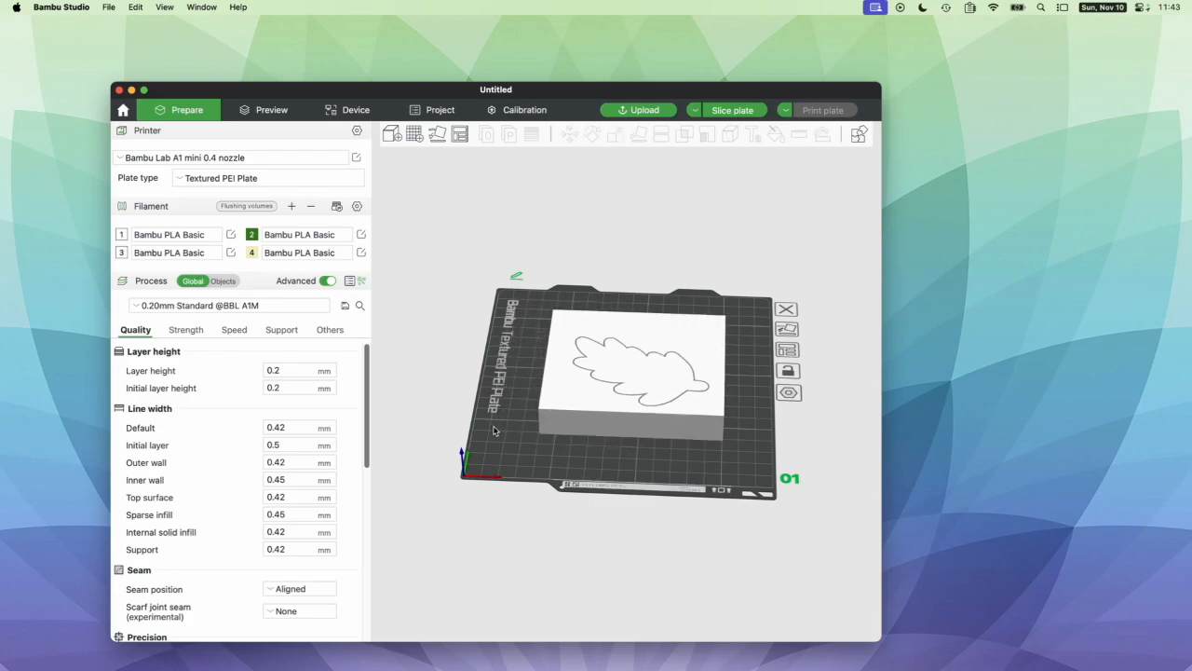
click(598, 411)
drag(598, 410, 445, 301)
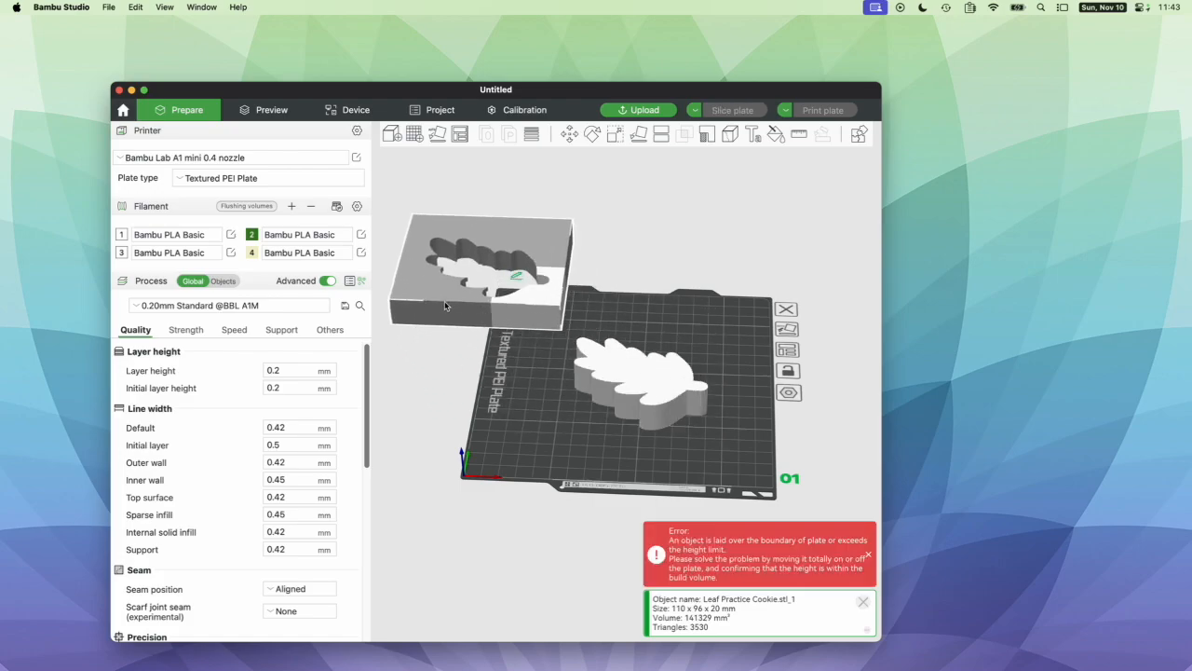
key(Delete)
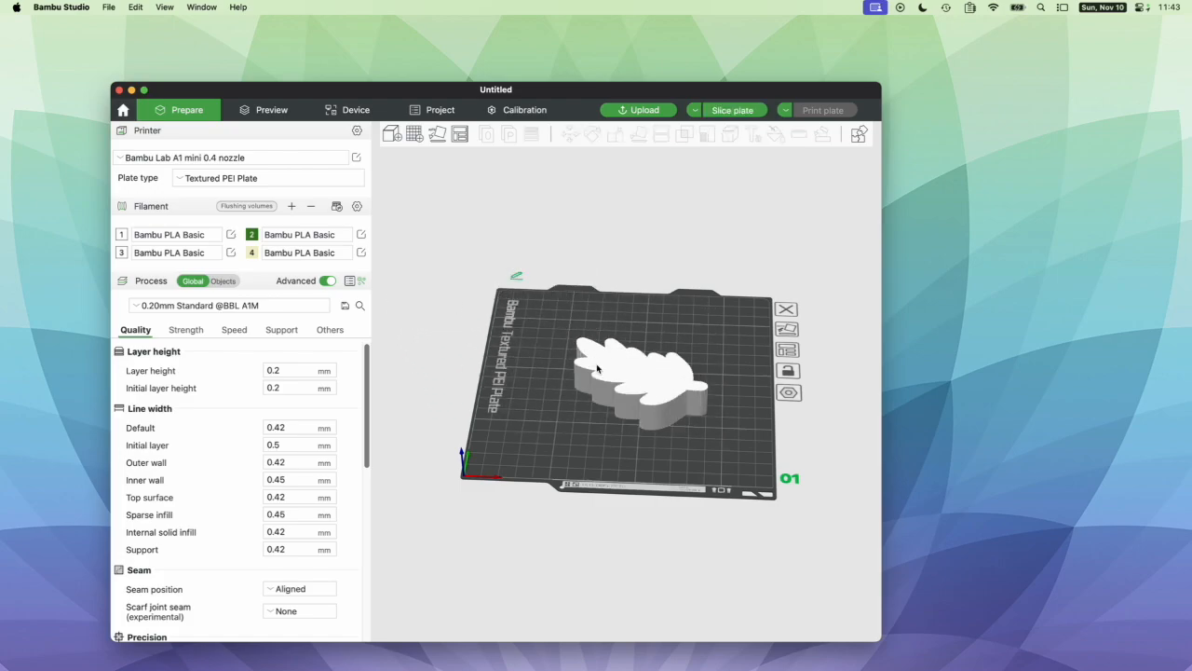
Scale only the height of the leaf so its Z size is 9.5 mm, keeping its X and Y sizes.
click(626, 384)
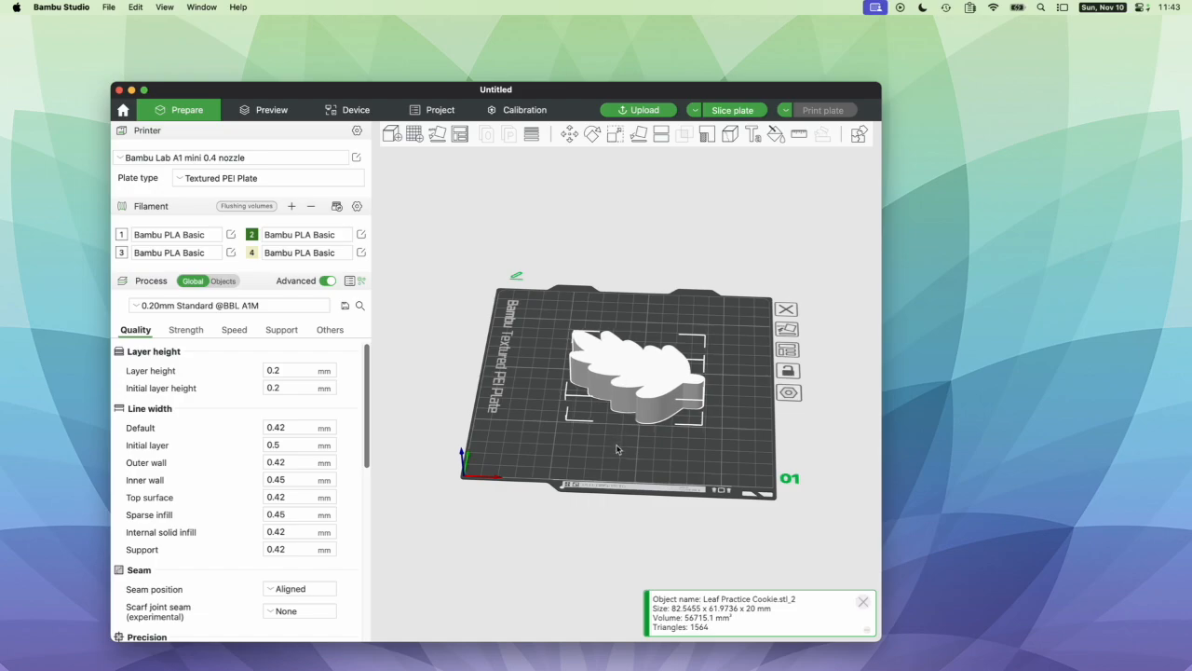
key(3)
key(0)
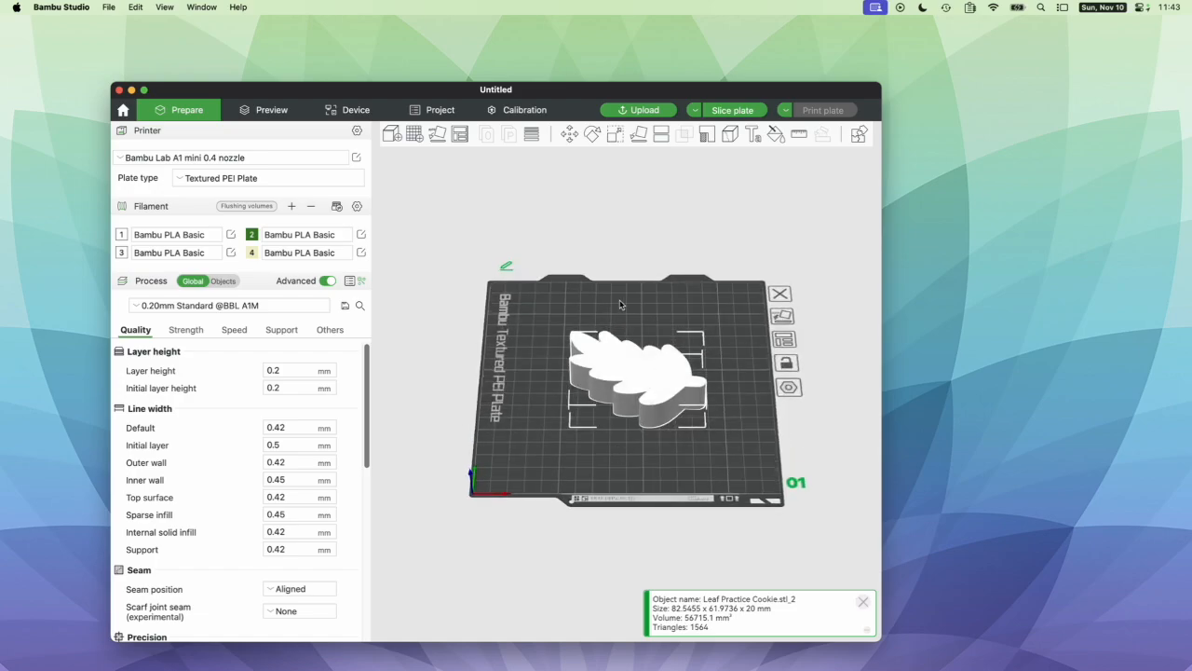
click(612, 137)
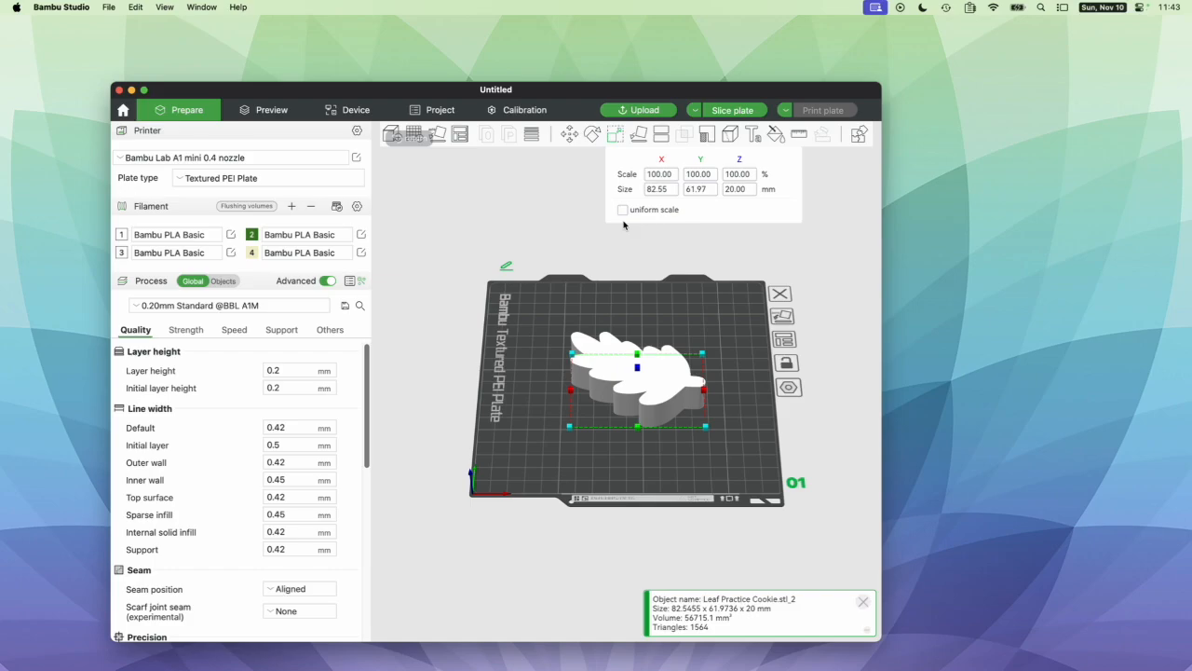
click(736, 192)
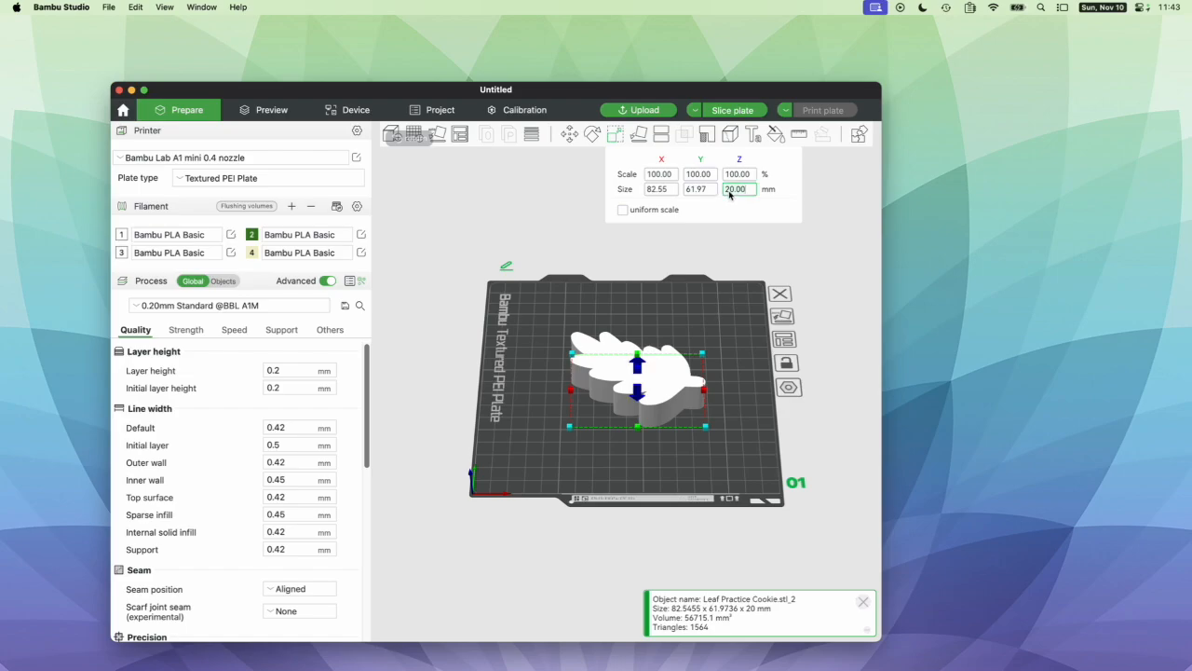
text(9.5)
key(Return)
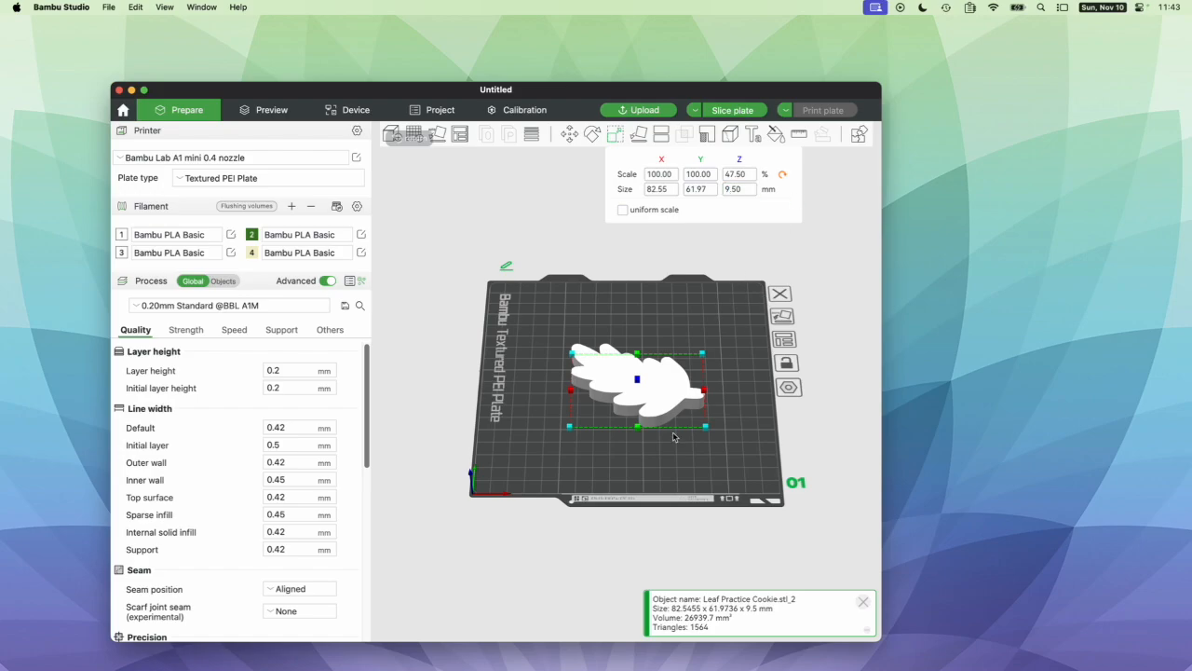
mouse_move(660, 461)
mouse_down()
mouse_move(655, 439)
mouse_move(652, 481)
mouse_up()
click(652, 480)
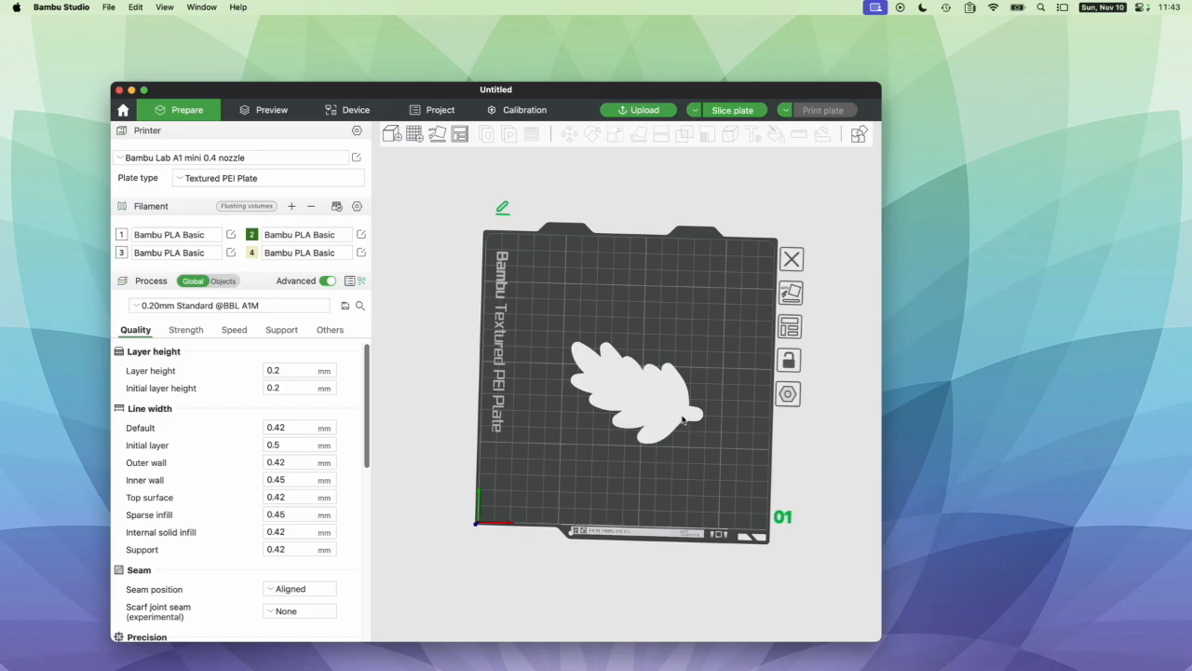
Open the choice of process presets and browse to the draft layer-height presets.
drag(647, 468, 647, 458)
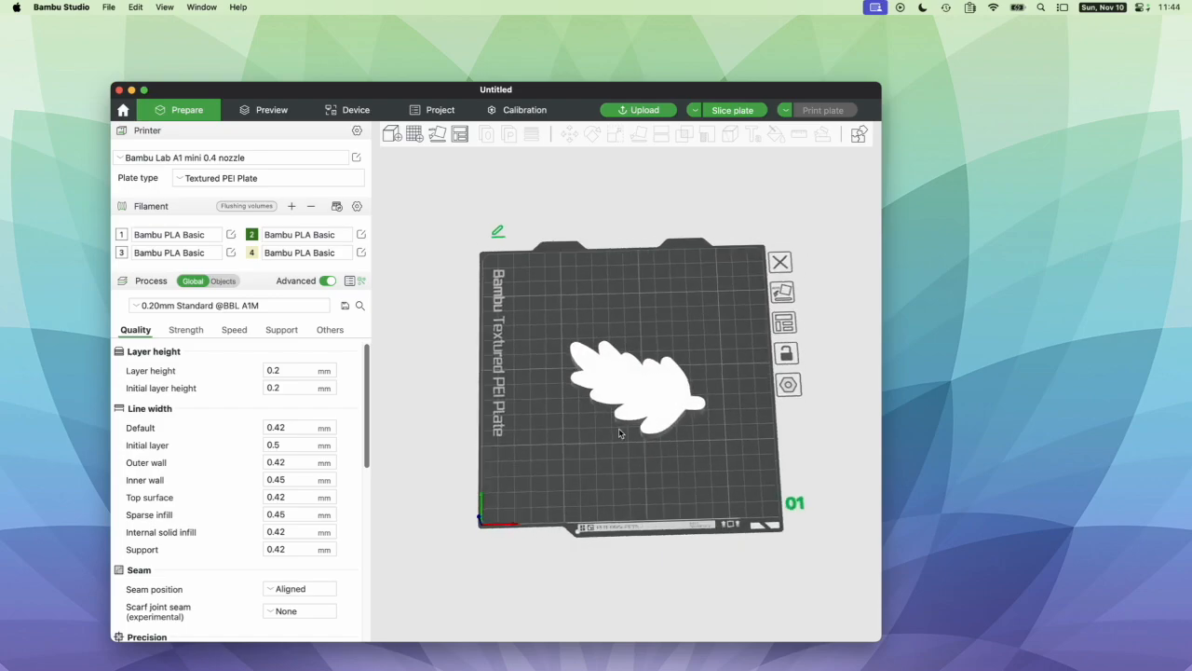
click(184, 308)
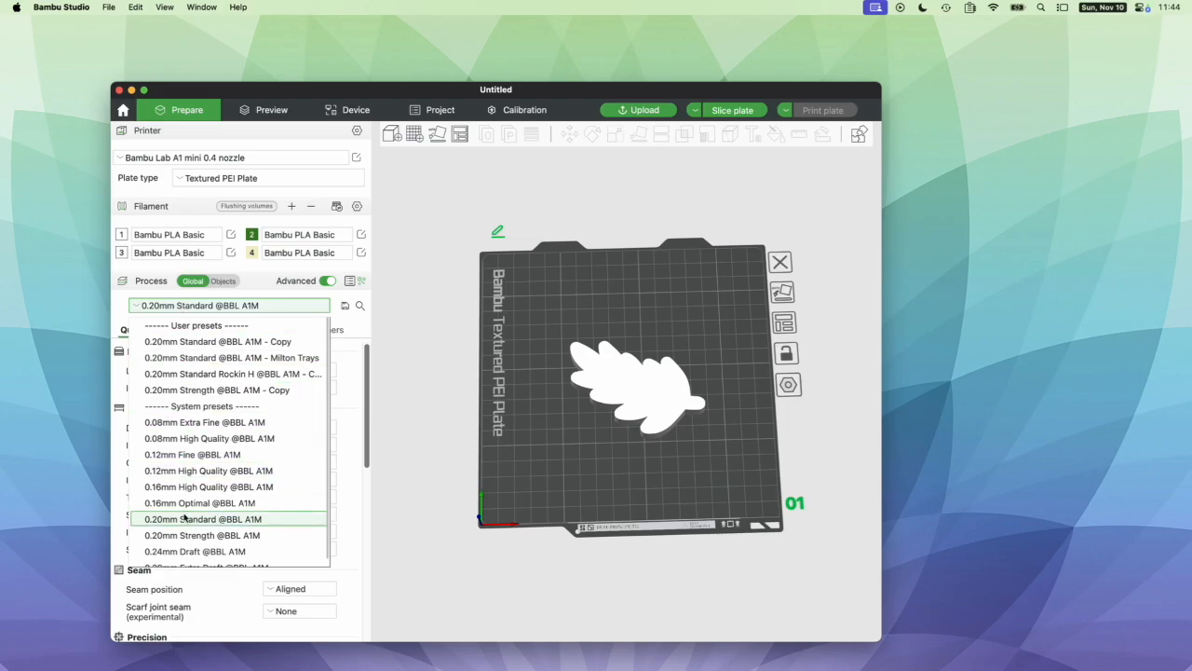
scroll(184, 518, down, 1)
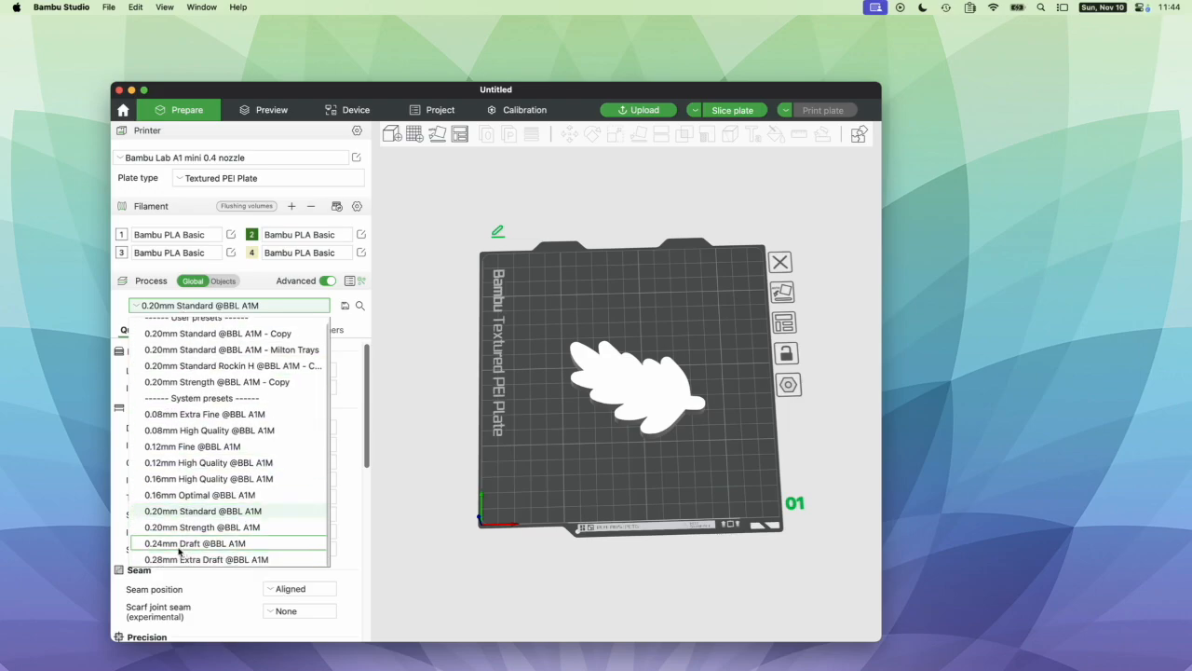